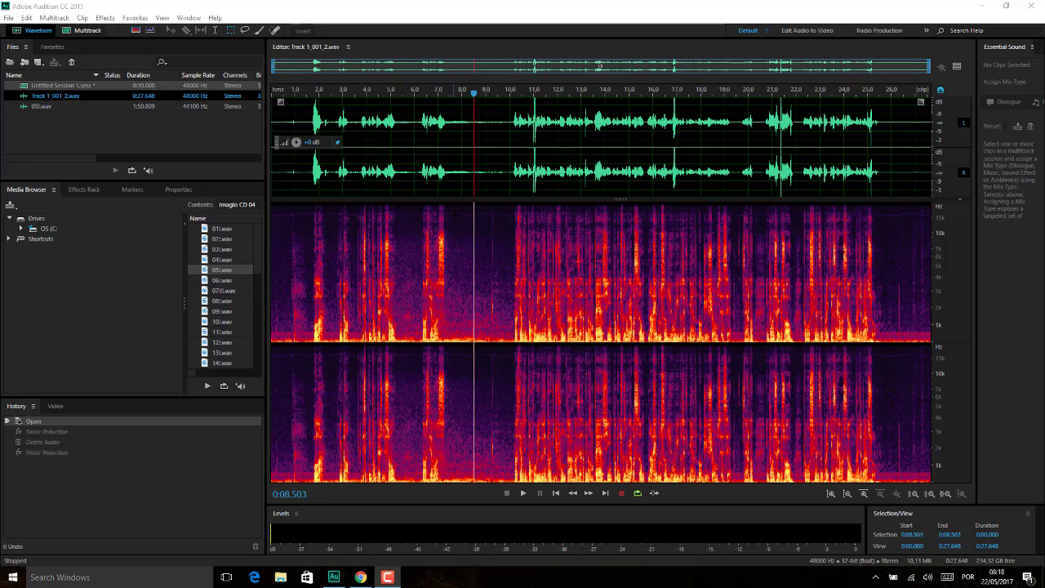
pyautogui.click(101, 17)
pyautogui.moveTo(74, 211)
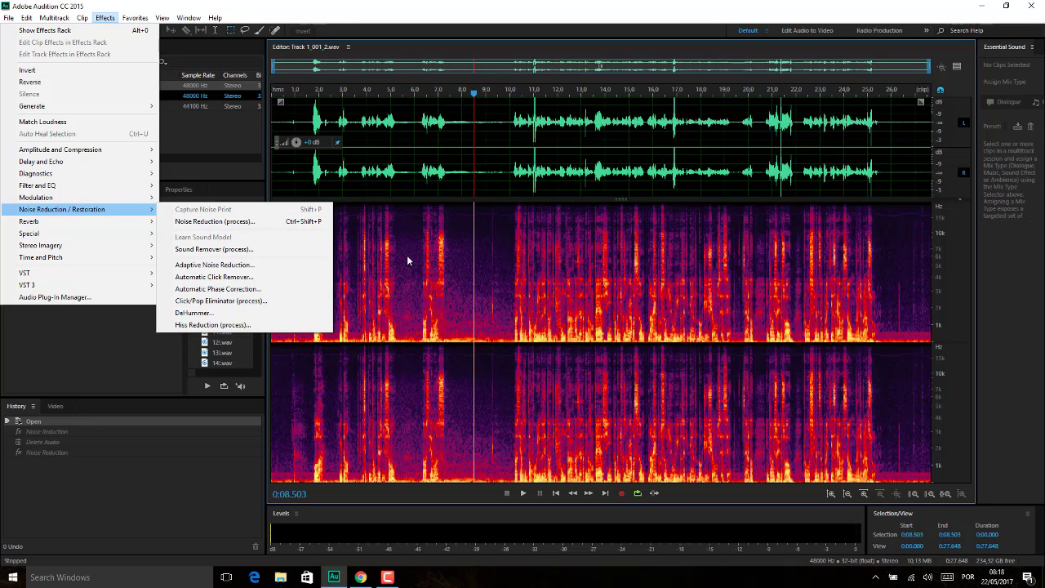
pyautogui.click(454, 258)
pyautogui.click(462, 274)
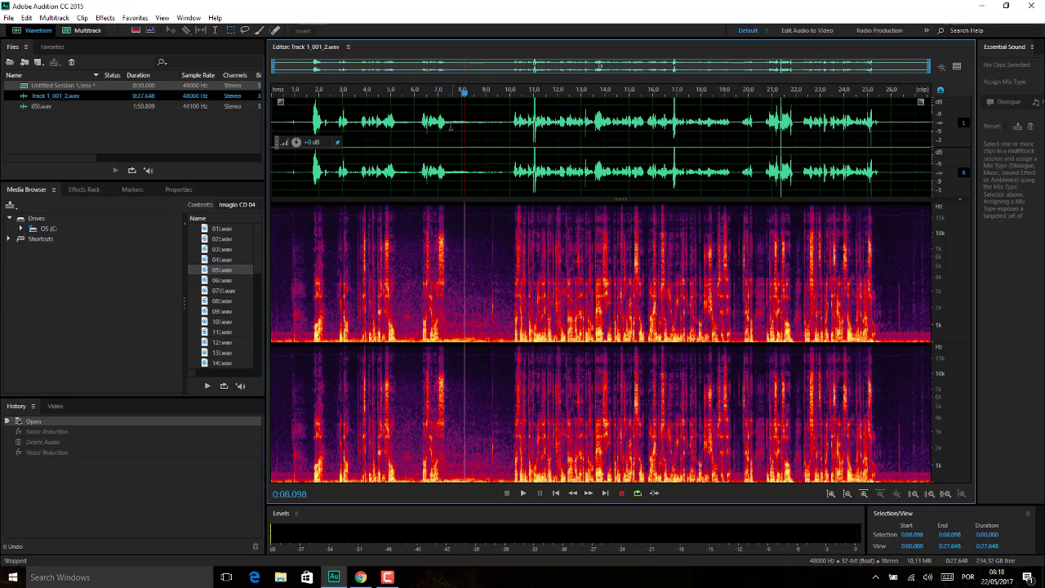
# Select the quiet passage from about 7.53 to 9.90 s and learn a sound model from it
pyautogui.moveTo(450, 127); pyautogui.dragTo(507, 128)
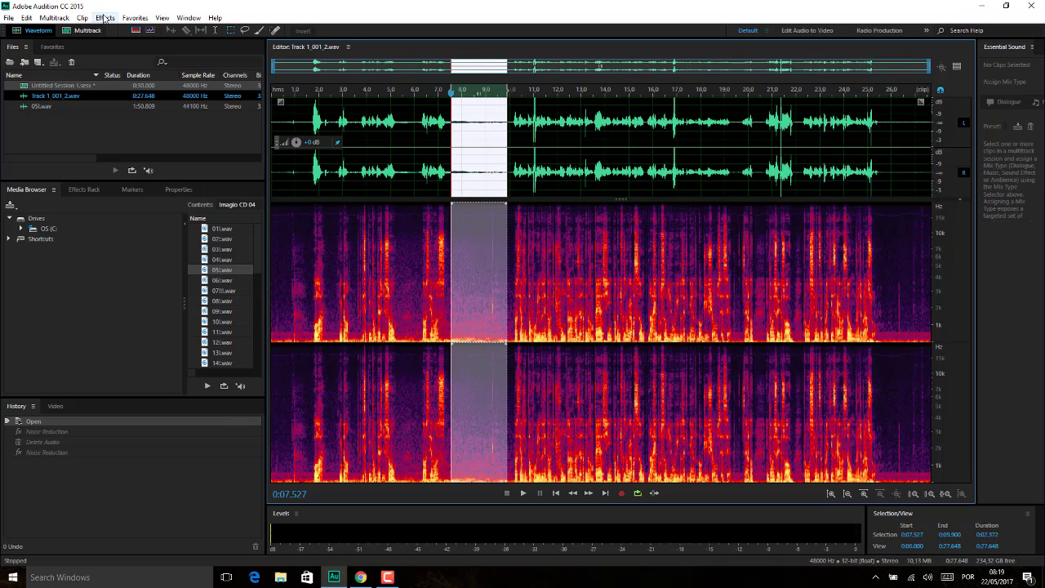
pyautogui.click(105, 17)
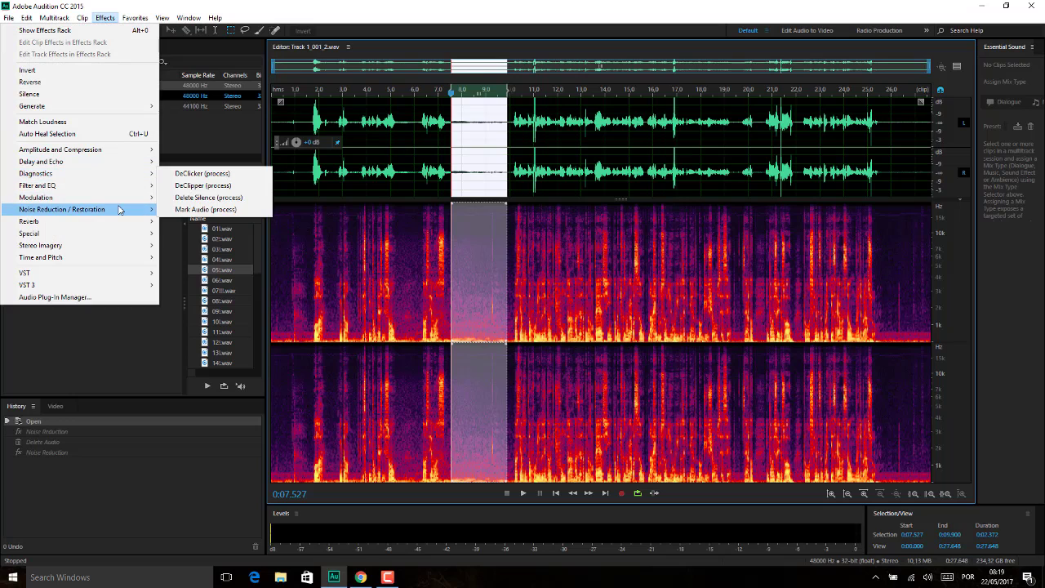
pyautogui.moveTo(118, 210)
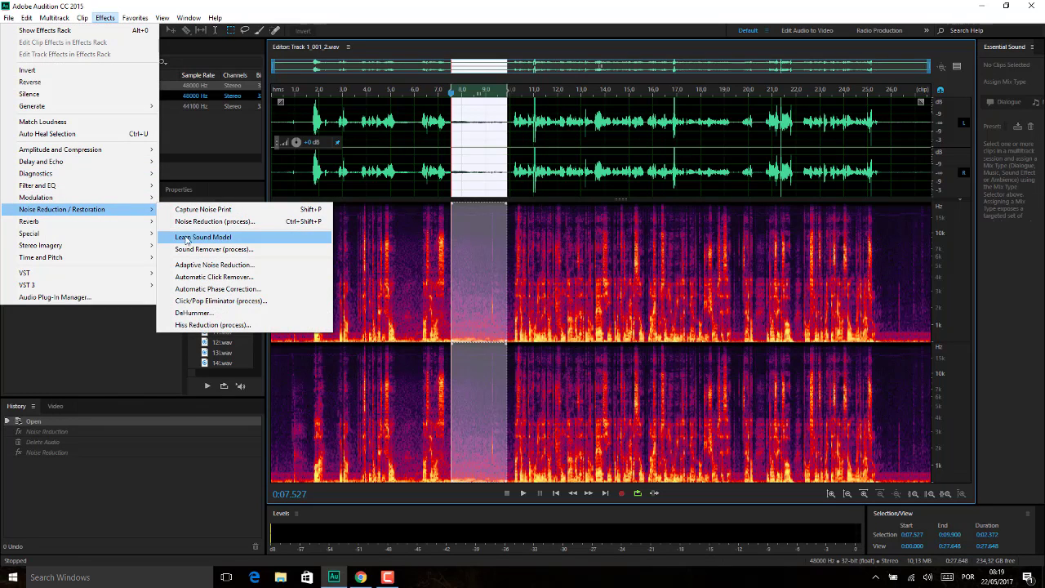
pyautogui.click(241, 242)
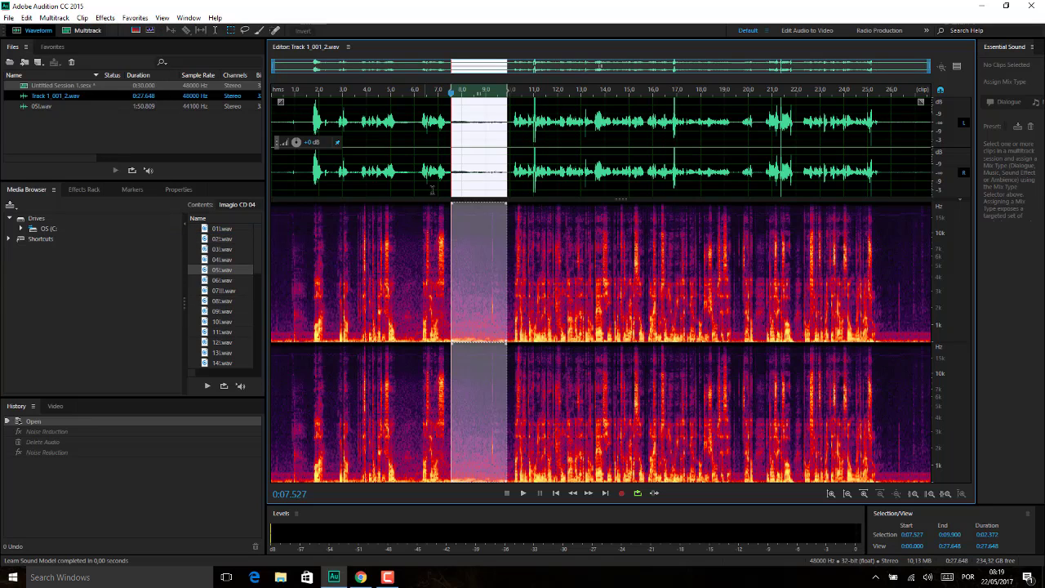
# Try the Sound Remover effect on the selected quiet passage with the Remove "Ahhhh" preset, keeping the waveform preview visible
pyautogui.click(104, 17)
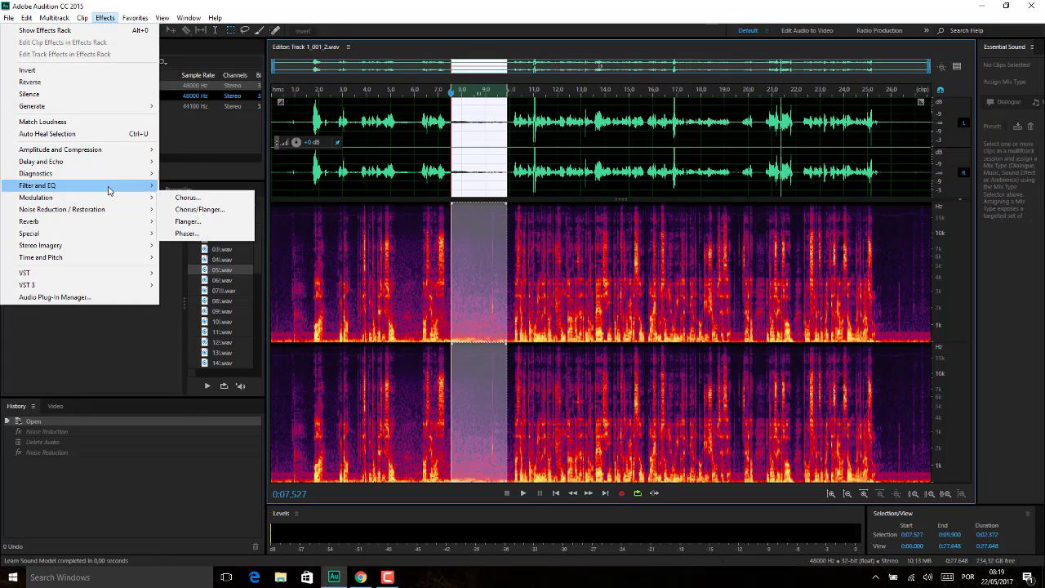
pyautogui.moveTo(108, 211)
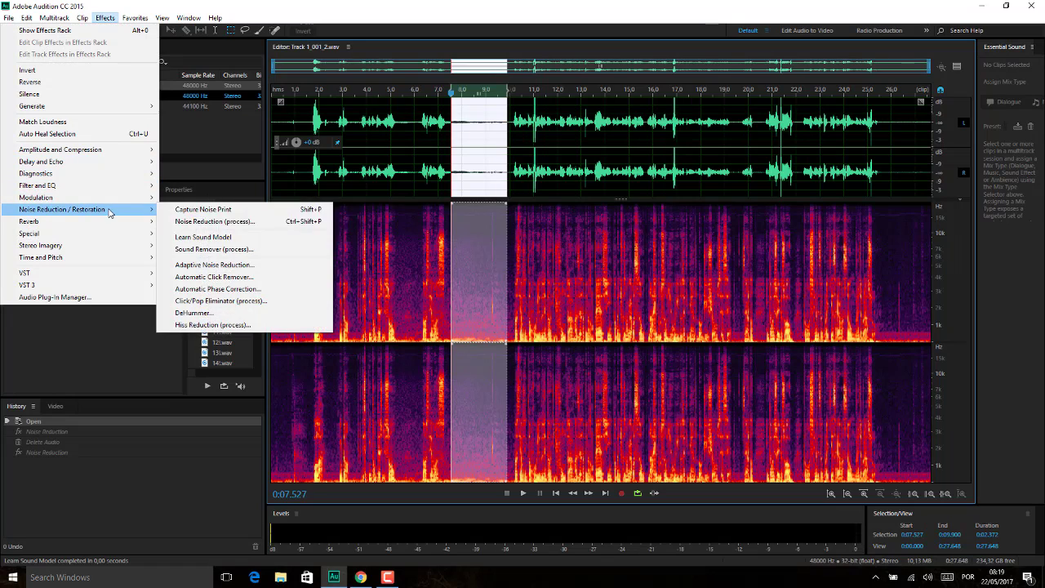
pyautogui.click(225, 250)
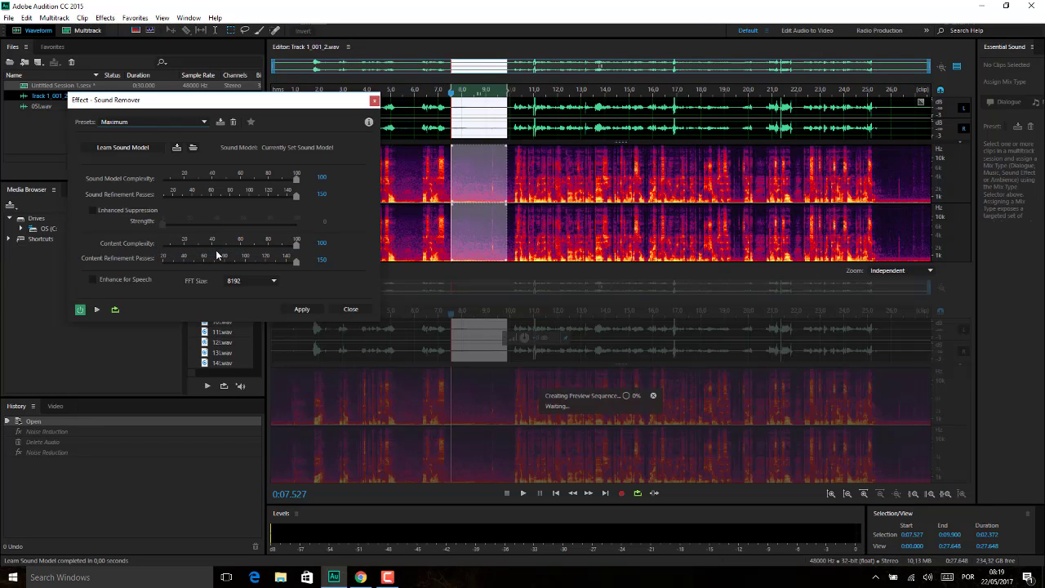
pyautogui.moveTo(250, 103); pyautogui.dragTo(753, 188)
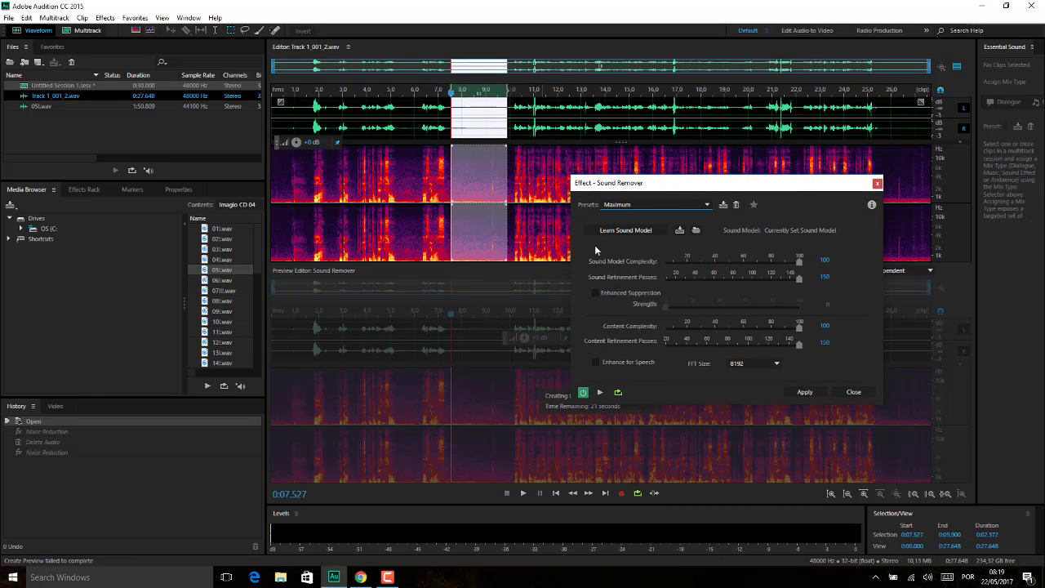
pyautogui.click(708, 204)
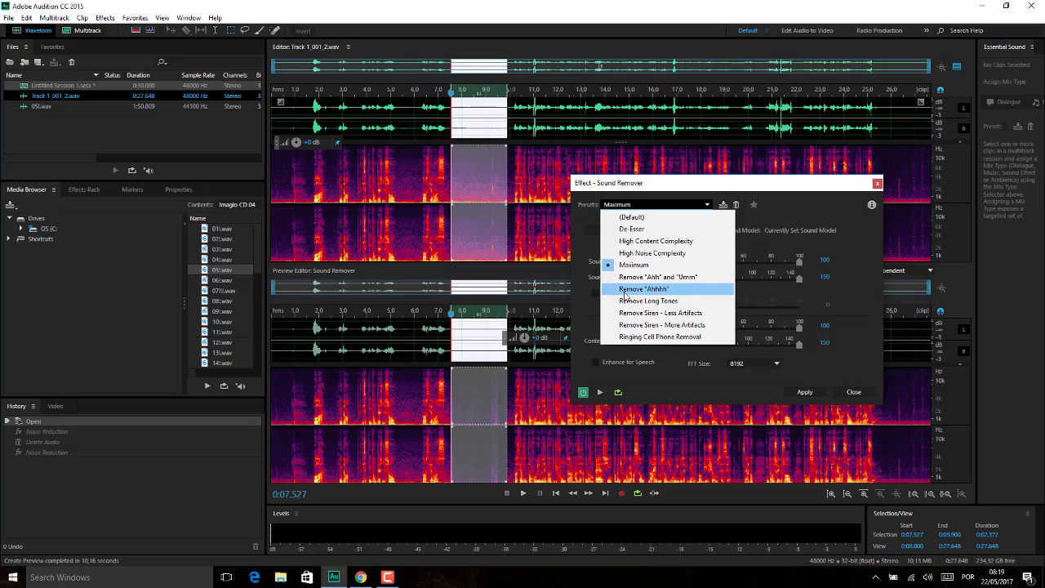
pyautogui.click(638, 289)
pyautogui.click(601, 393)
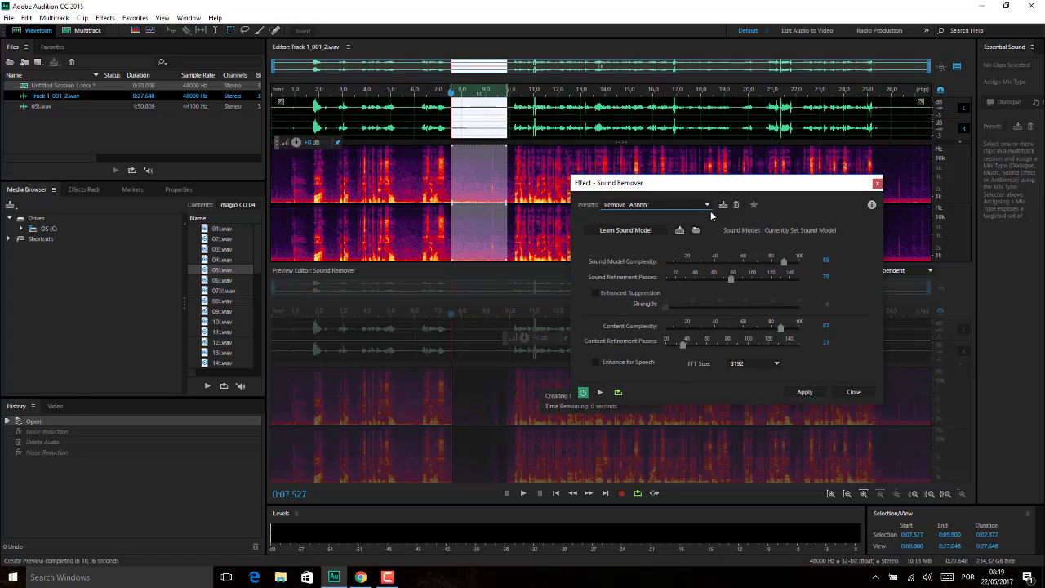
pyautogui.moveTo(707, 182); pyautogui.dragTo(795, 120)
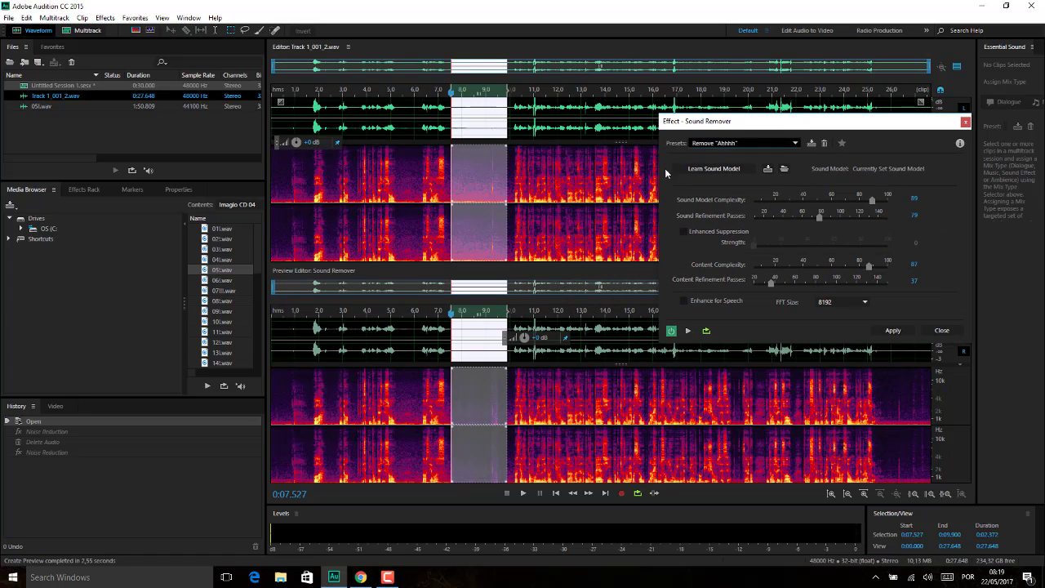
# Listen to the Sound Remover preview around the quiet passage and close the effect without applying it
pyautogui.click(688, 332)
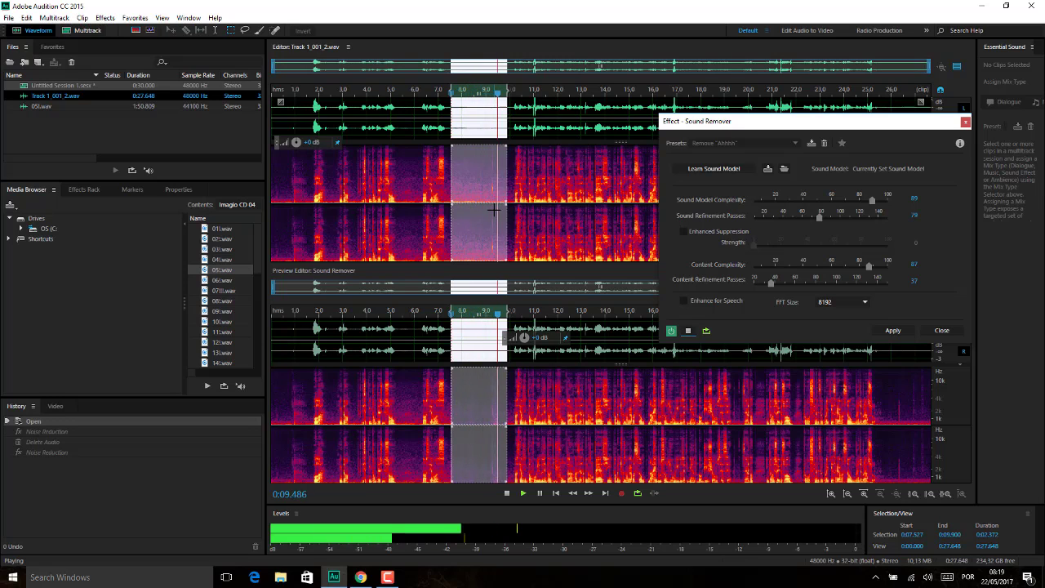
pyautogui.click(928, 578)
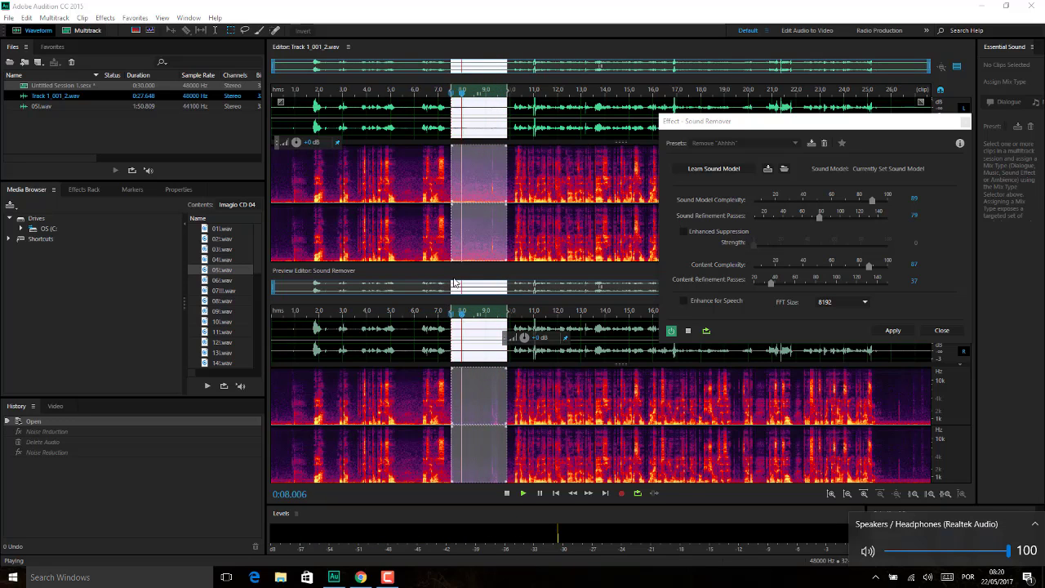
pyautogui.click(492, 275)
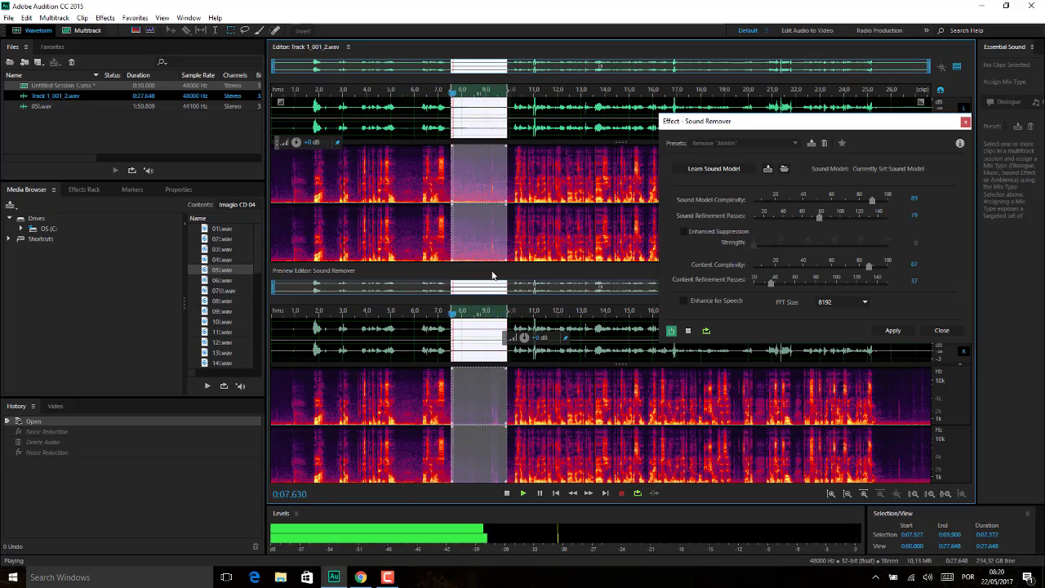
pyautogui.click(493, 253)
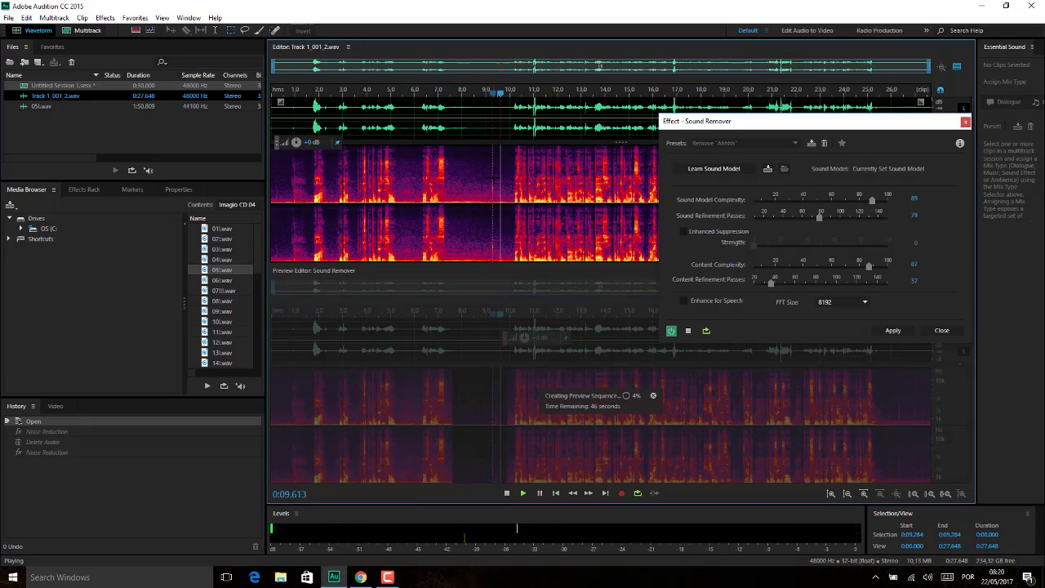
pyautogui.click(687, 332)
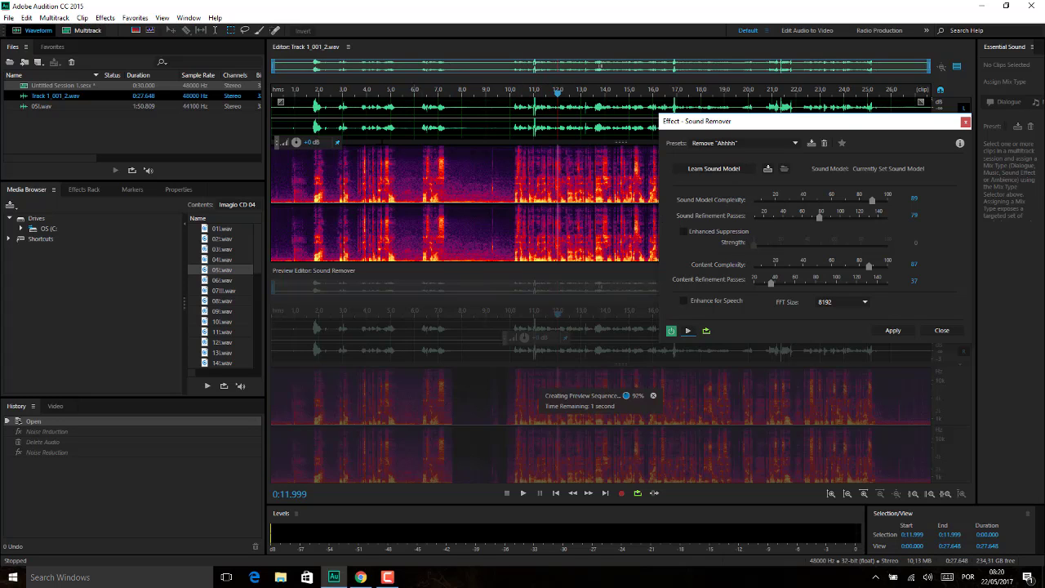
pyautogui.click(463, 204)
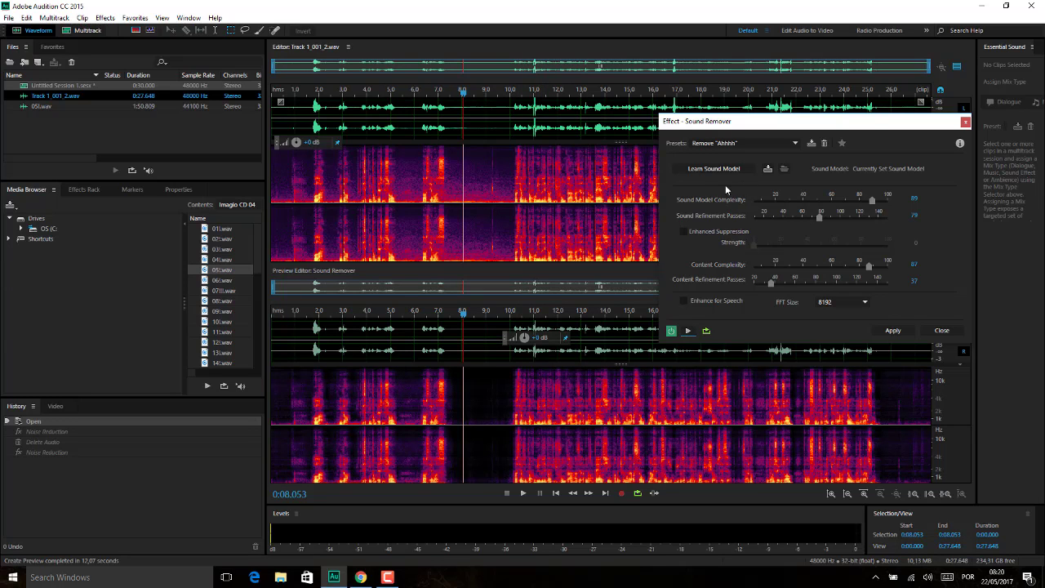
pyautogui.click(796, 143)
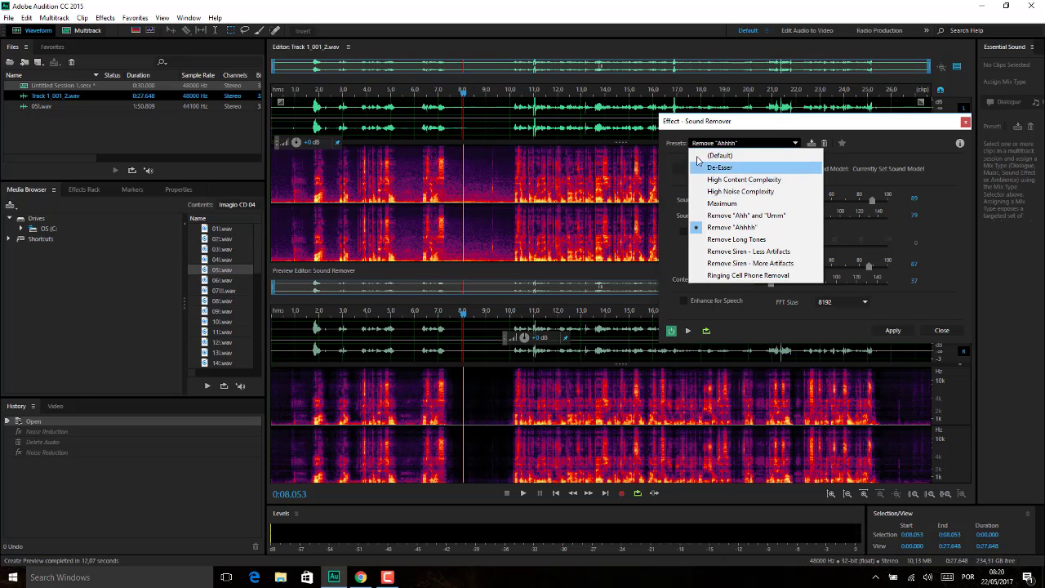
pyautogui.click(732, 227)
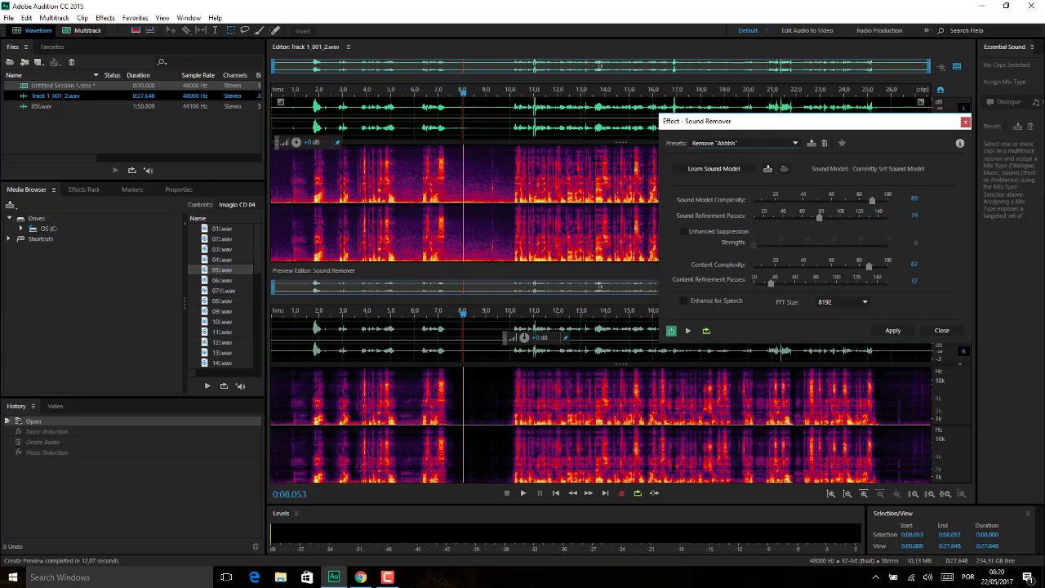
pyautogui.click(966, 124)
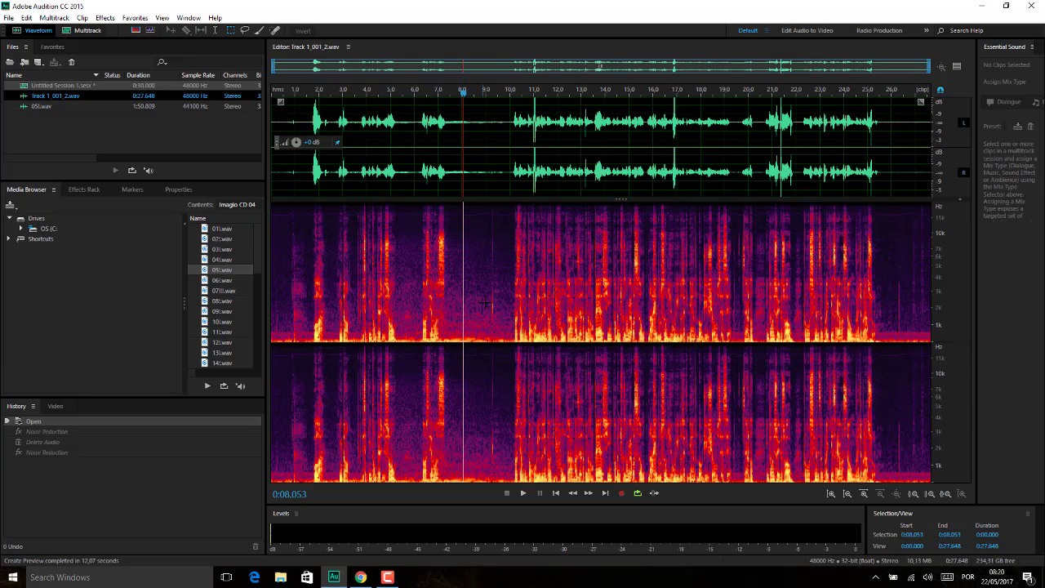
# Play the quiet passage from about 8 s to locate the short noise in the spectrogram
pyautogui.moveTo(489, 222); pyautogui.dragTo(498, 222)
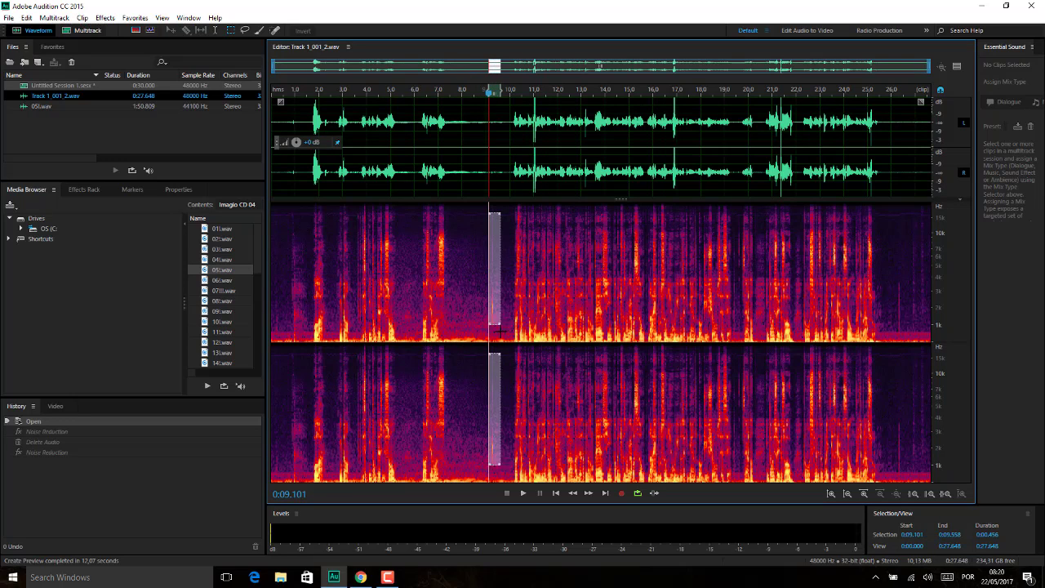
pyautogui.moveTo(494, 337); pyautogui.dragTo(493, 332)
pyautogui.click(462, 326)
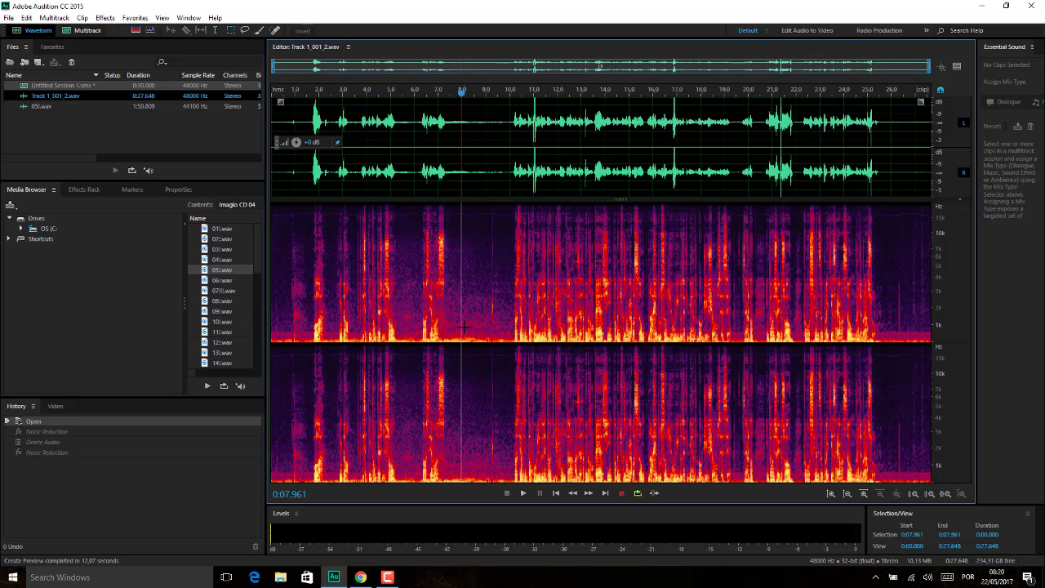
pyautogui.press('space')
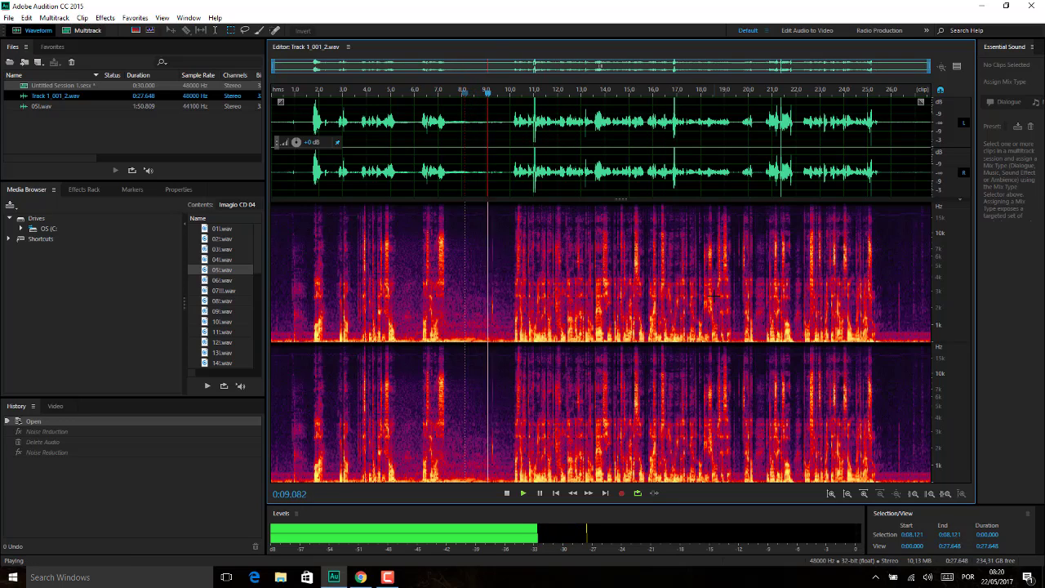
pyautogui.press('space')
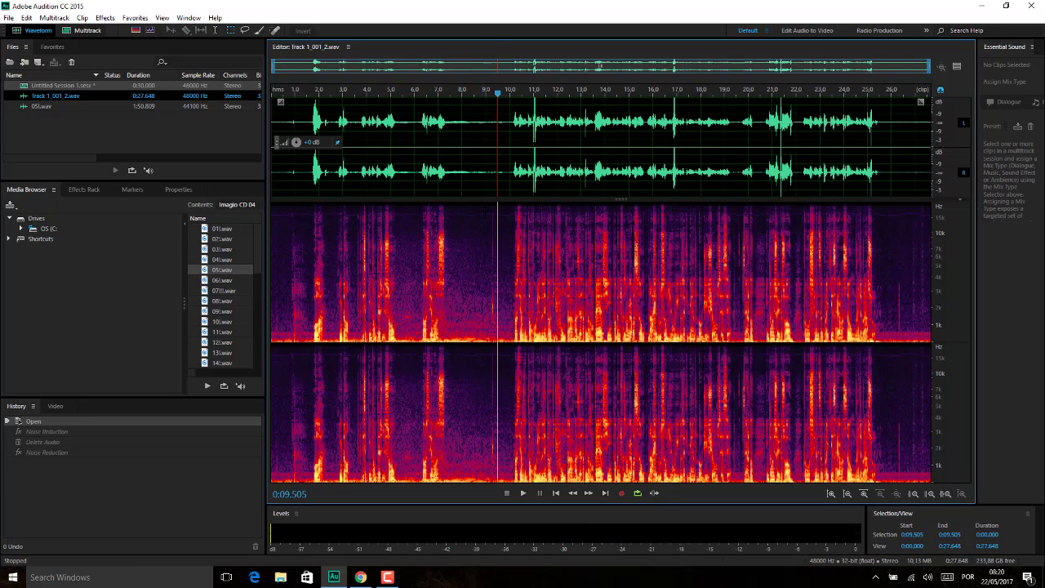
# Mark the noise burst from about 9.17 to 9.40 s in the spectrogram, above the lowest frequencies, and delete it
pyautogui.moveTo(499, 328); pyautogui.dragTo(489, 328)
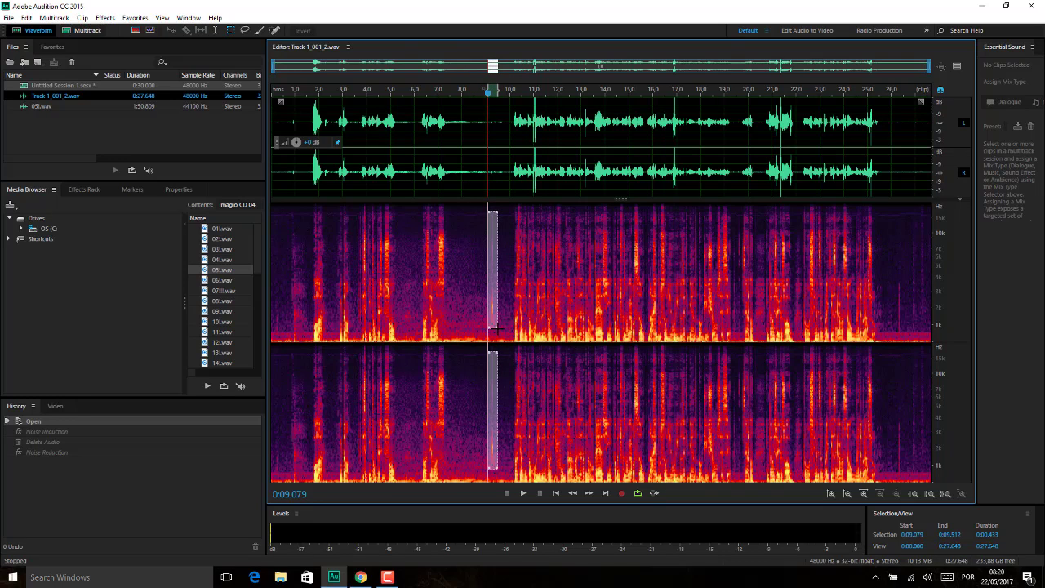
pyautogui.press('e')
pyautogui.moveTo(518, 280); pyautogui.dragTo(865, 293)
pyautogui.moveTo(490, 211); pyautogui.dragTo(493, 331)
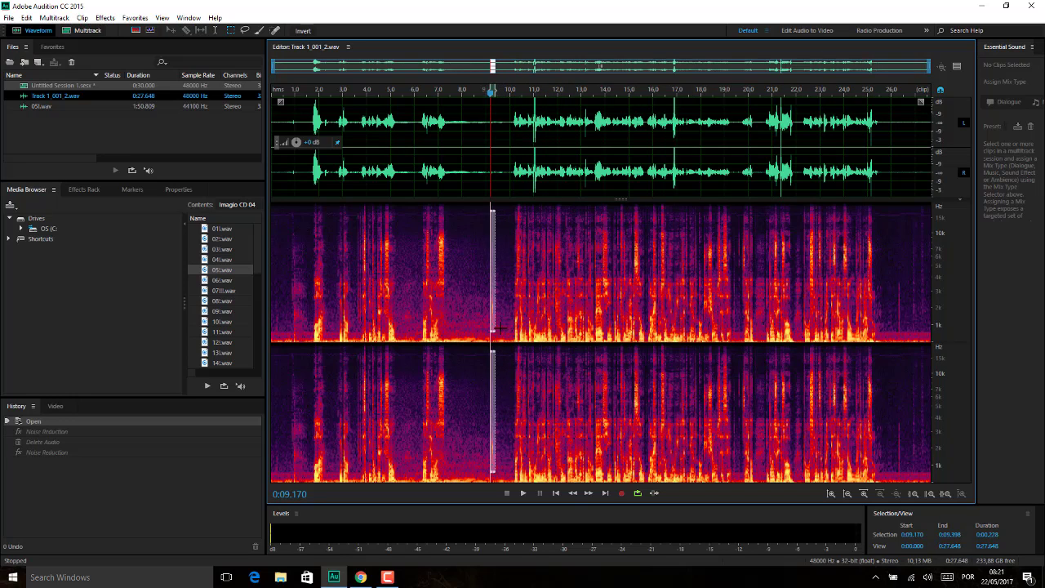
pyautogui.press('Delete')
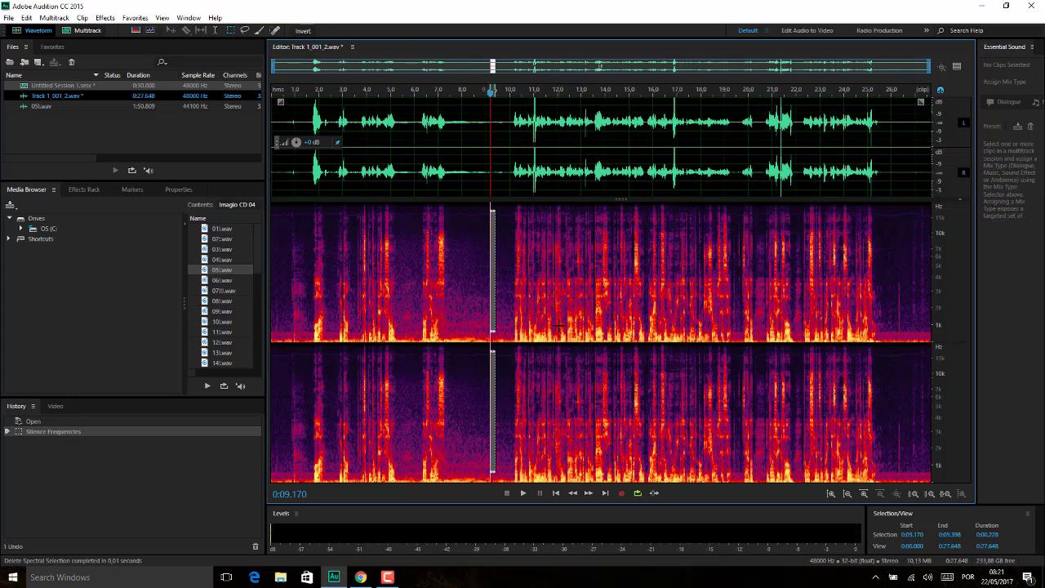
# Play back from about 7.5 s and delete a second spectral area from about 9.26 to 9.63 s, above the lowest frequencies
pyautogui.click(450, 316)
pyautogui.press('space')
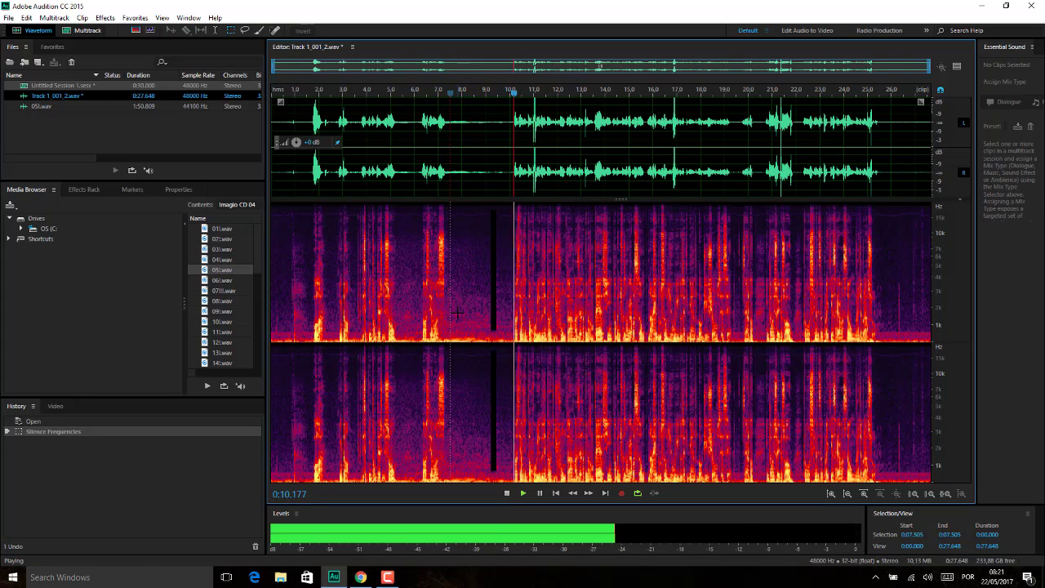
pyautogui.press('space')
pyautogui.moveTo(492, 211); pyautogui.dragTo(500, 332)
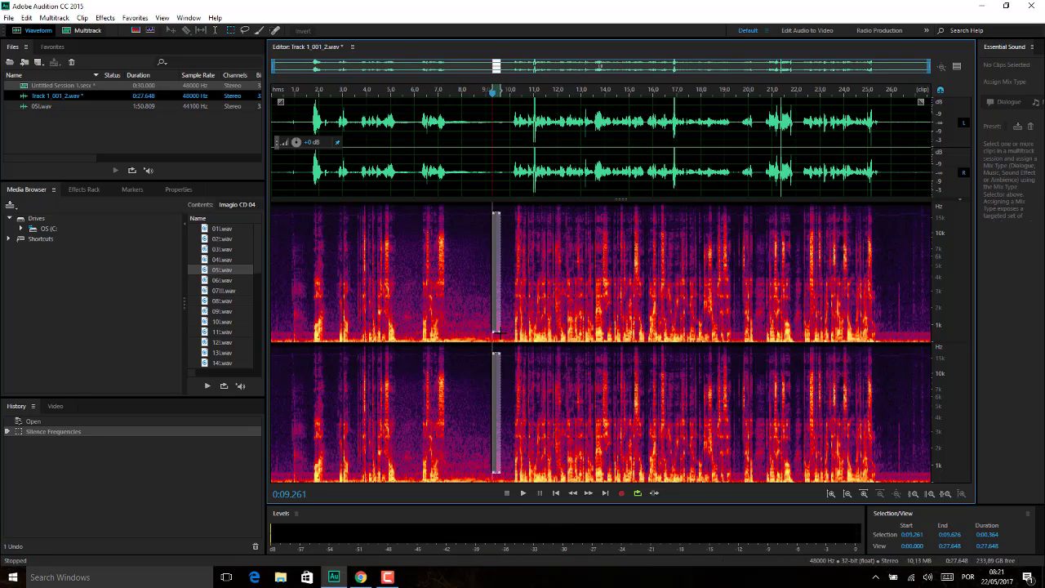
pyautogui.press('Delete')
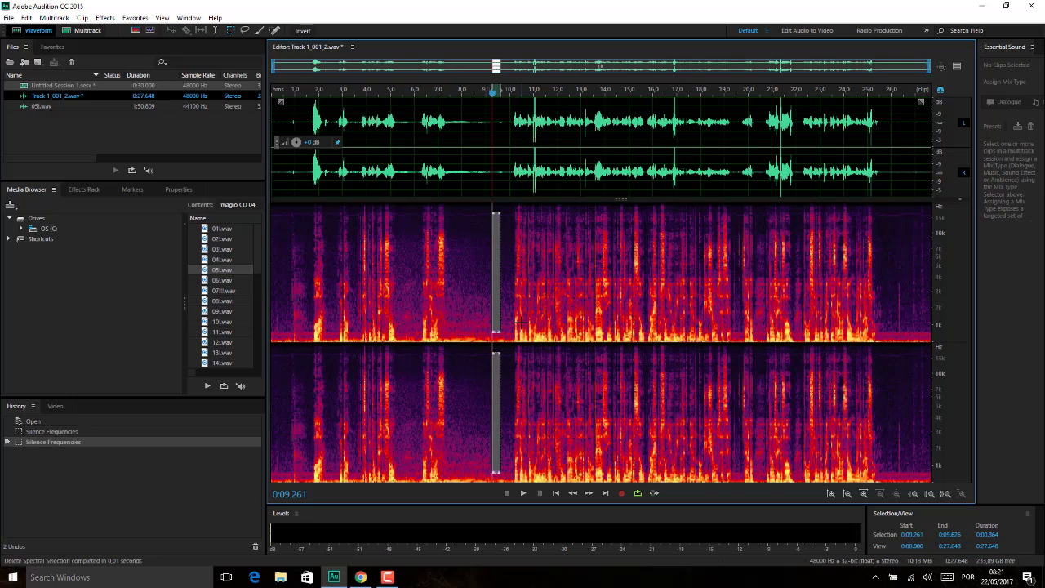
# Play back the edited passage from about 8 s to check the noise removal
pyautogui.click(457, 311)
pyautogui.press('space')
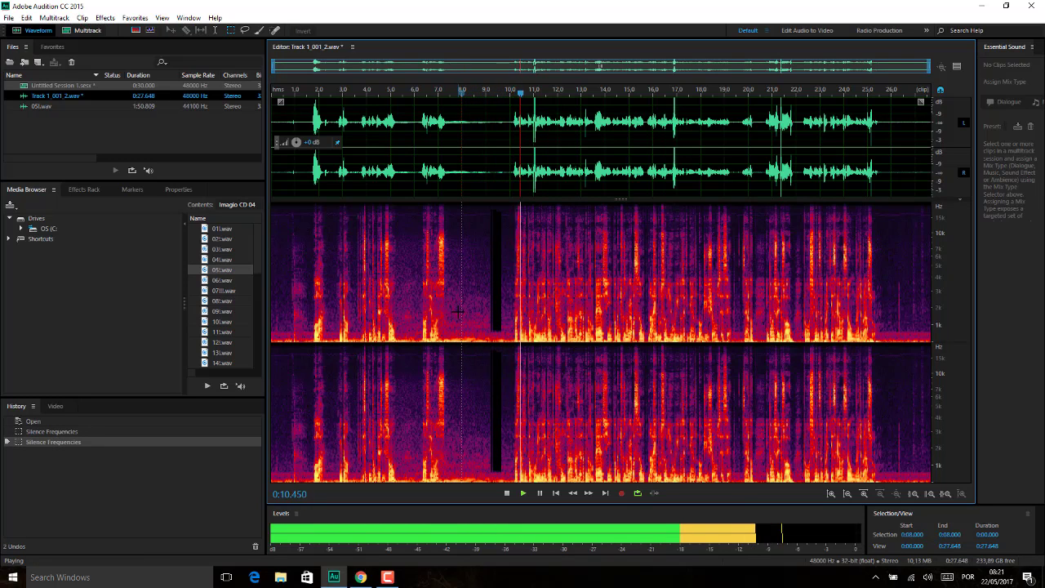
pyautogui.press('space')
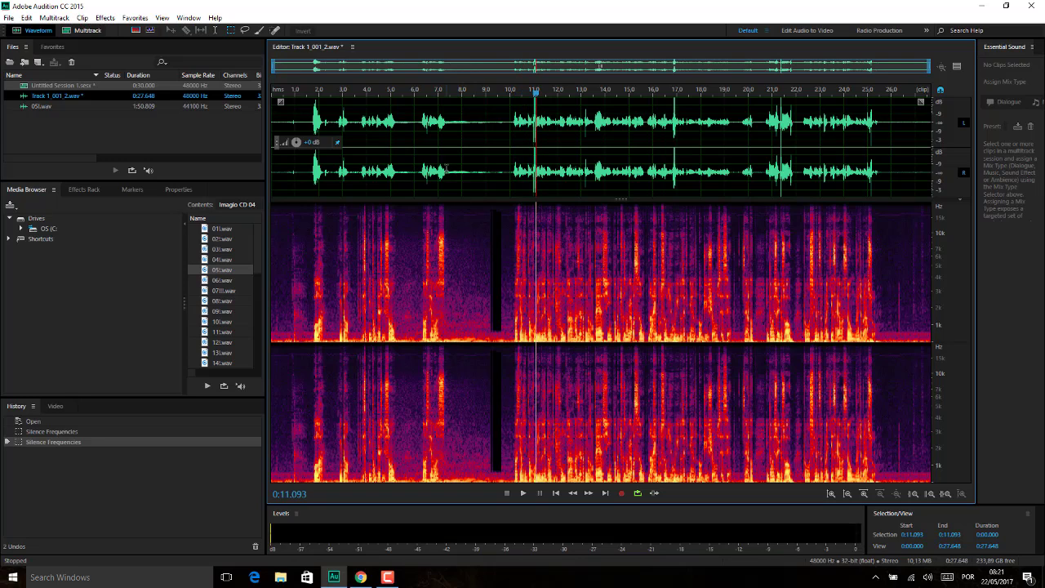
pyautogui.moveTo(452, 164); pyautogui.dragTo(506, 171)
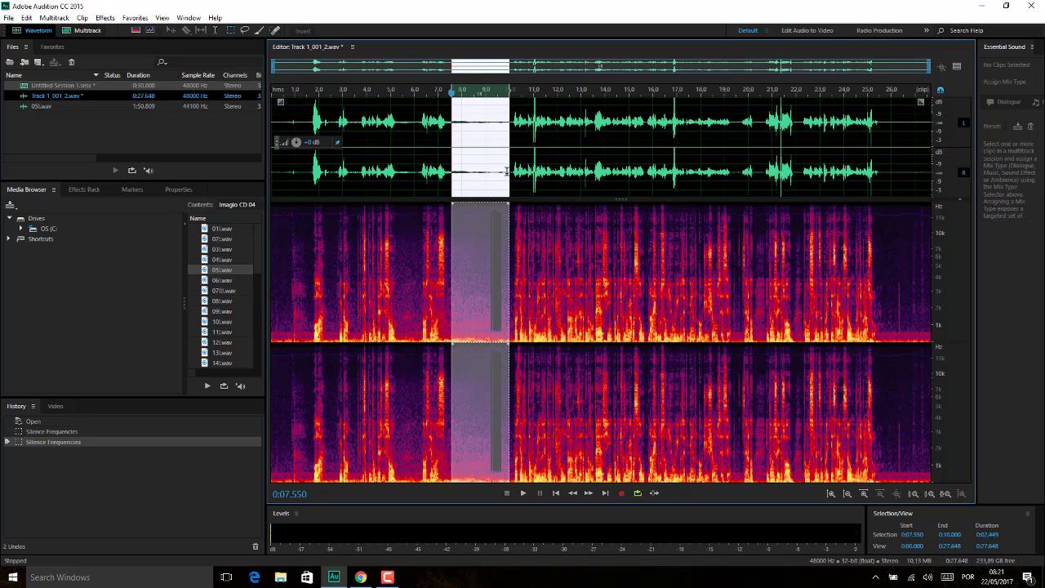
pyautogui.click(105, 18)
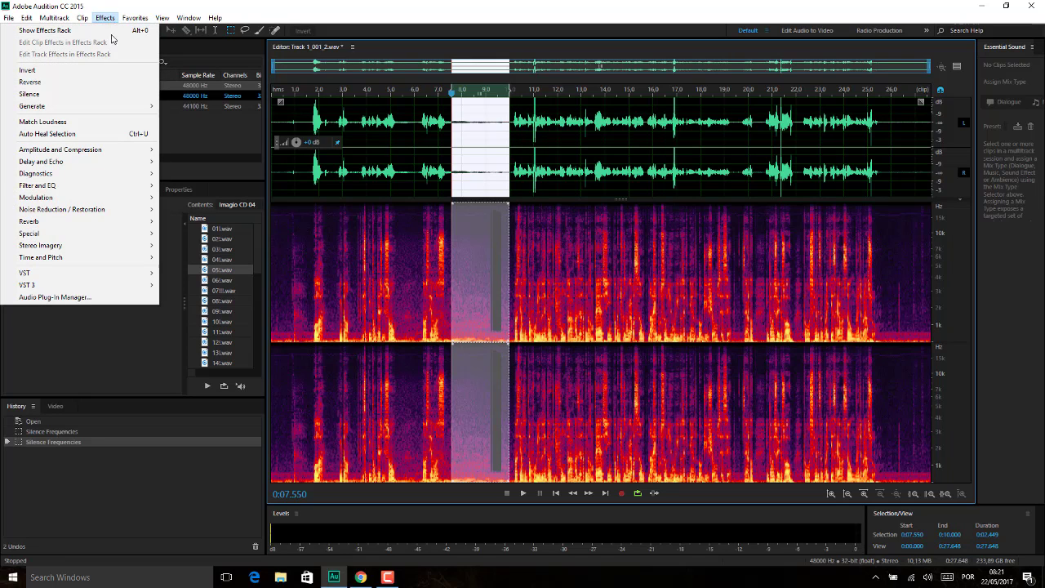
pyautogui.click(437, 236)
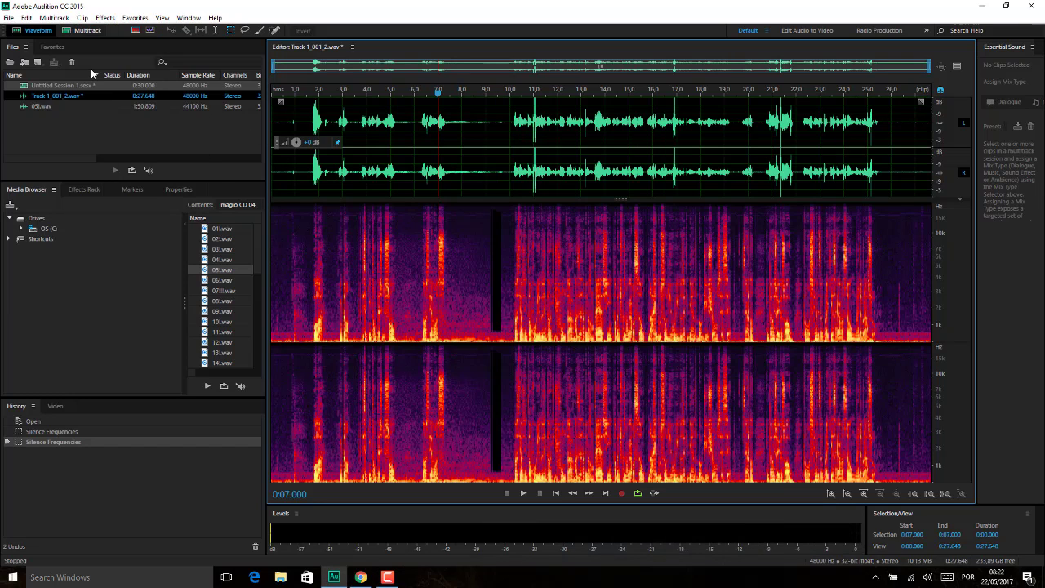
pyautogui.click(104, 17)
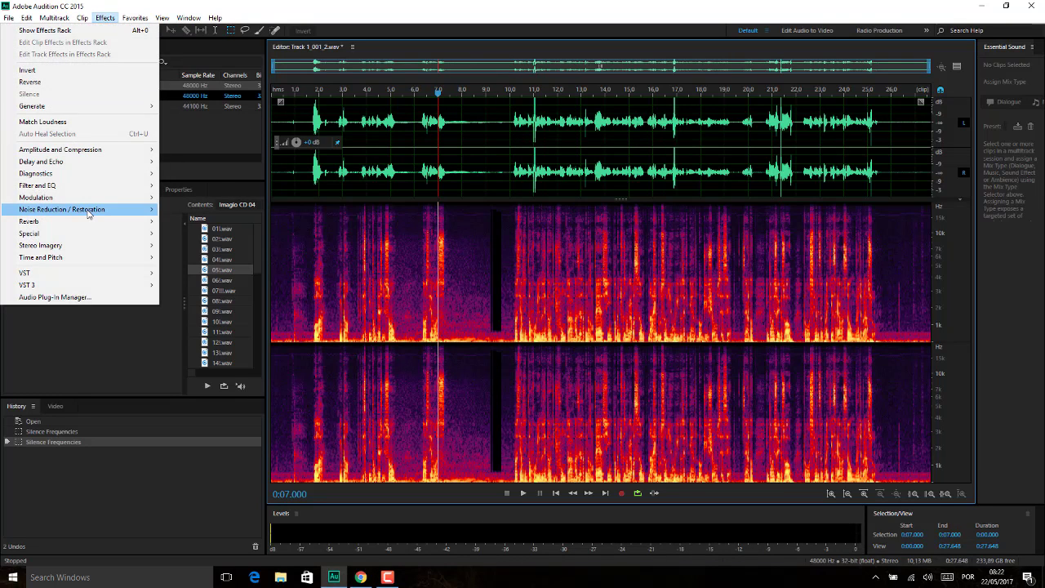
pyautogui.moveTo(88, 214)
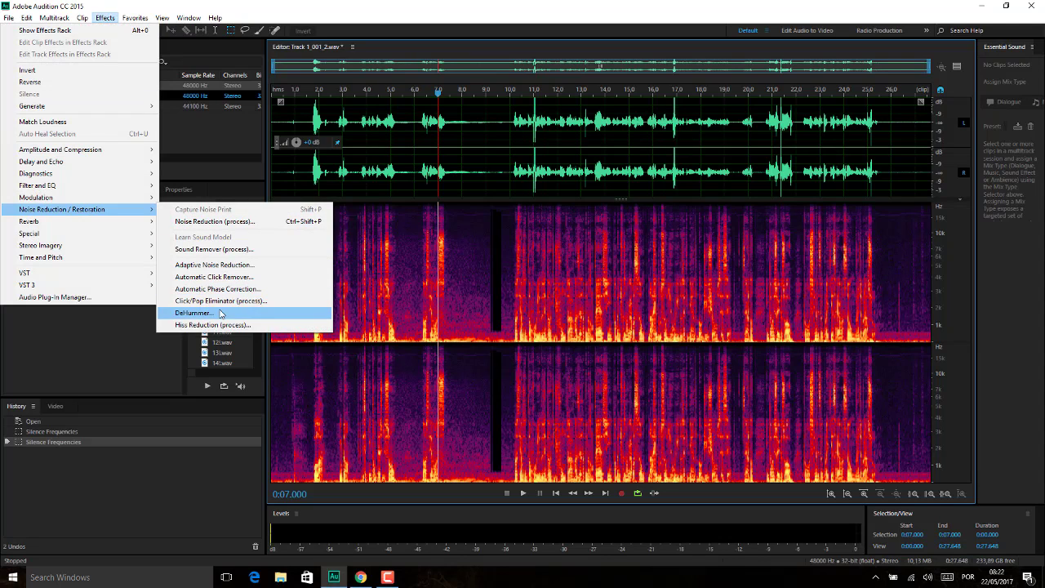
pyautogui.click(259, 267)
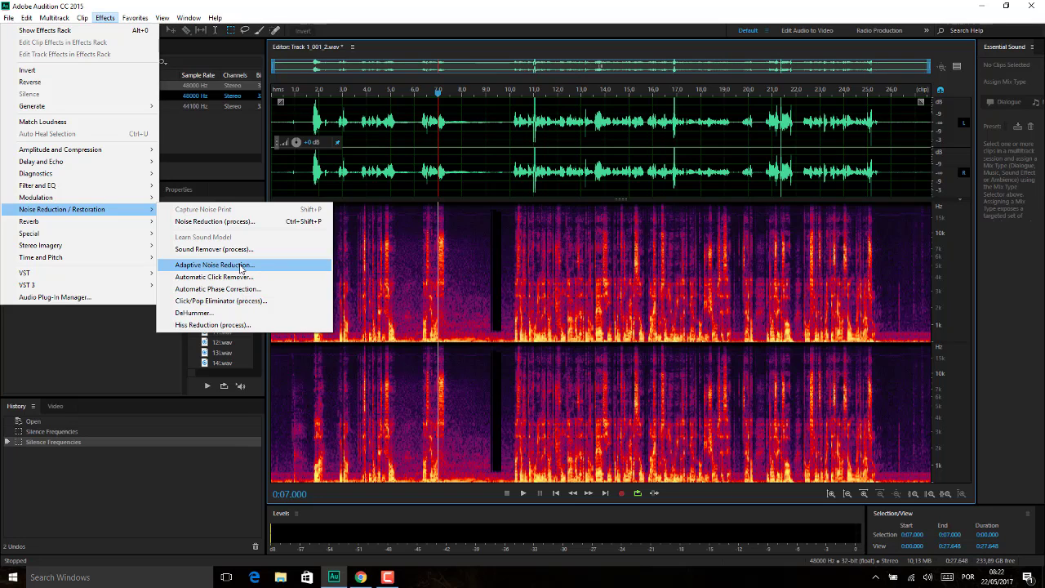
pyautogui.click(425, 293)
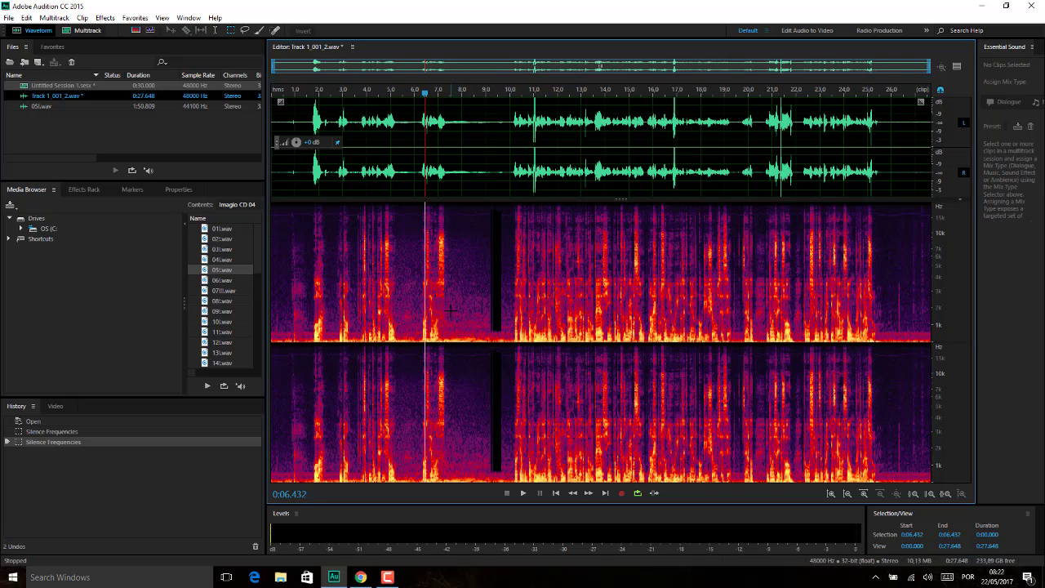
pyautogui.click(105, 17)
pyautogui.moveTo(106, 213)
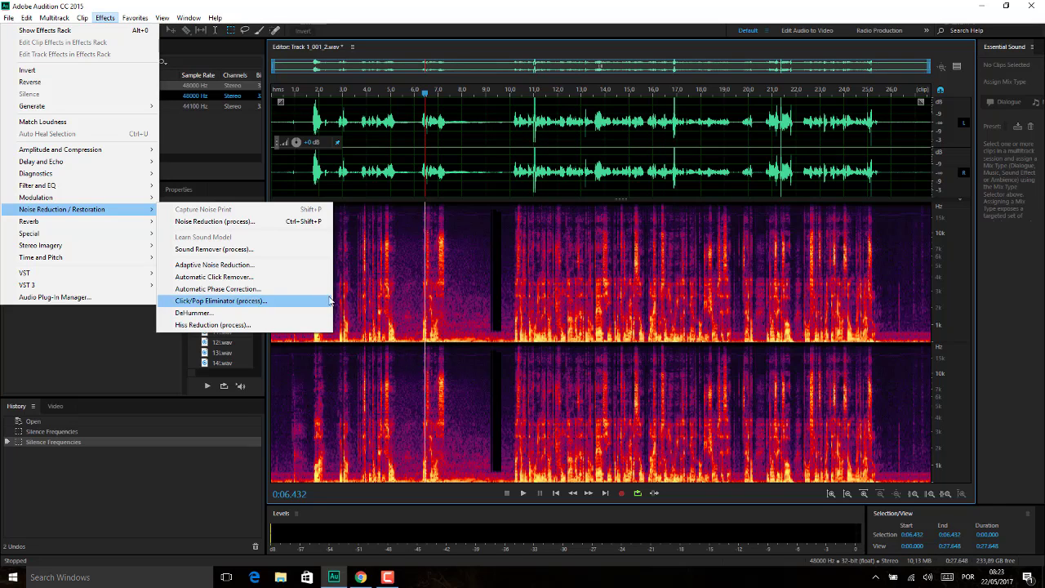
pyautogui.click(308, 170)
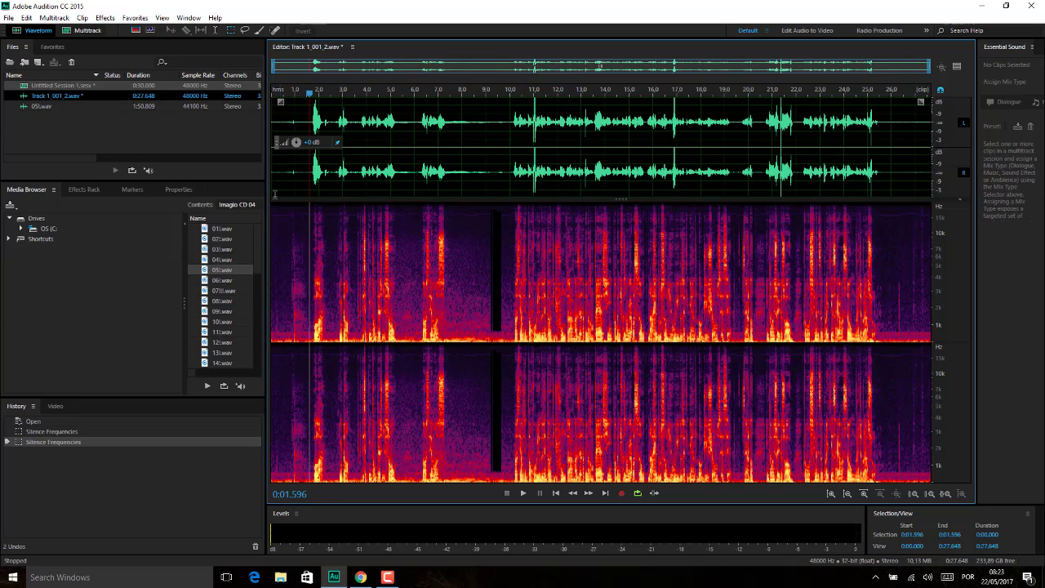
pyautogui.moveTo(425, 199); pyautogui.dragTo(421, 196)
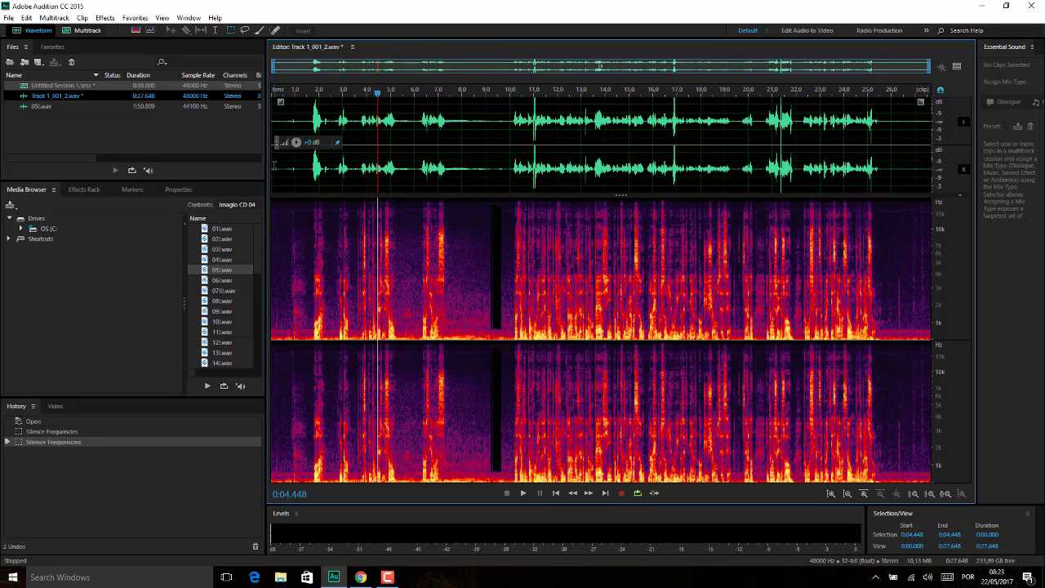
# Play the quiet passage from about 8 s to listen to the remaining background noise
pyautogui.moveTo(275, 166); pyautogui.dragTo(963, 159)
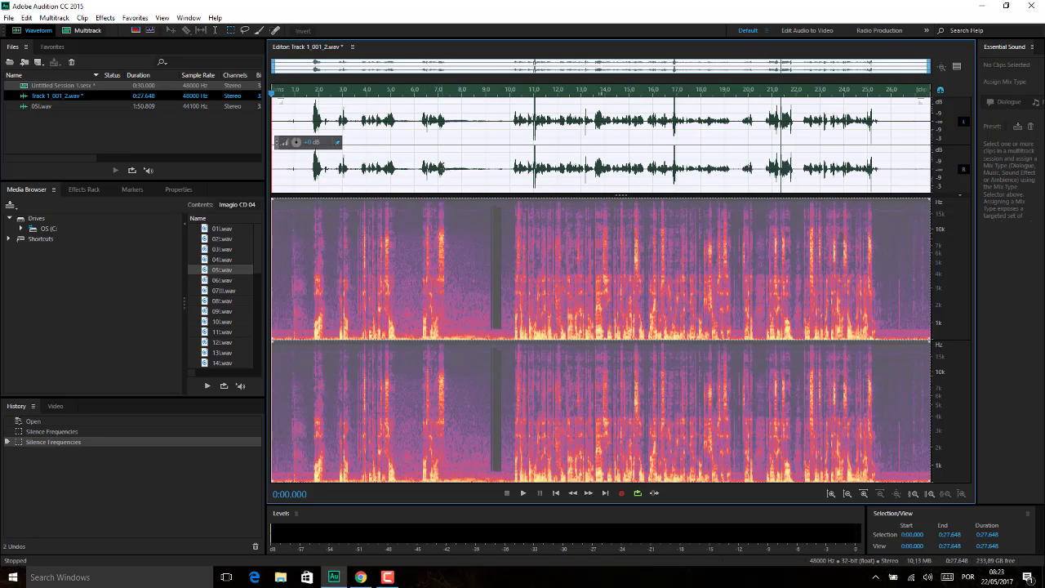
pyautogui.click(462, 166)
pyautogui.press('space')
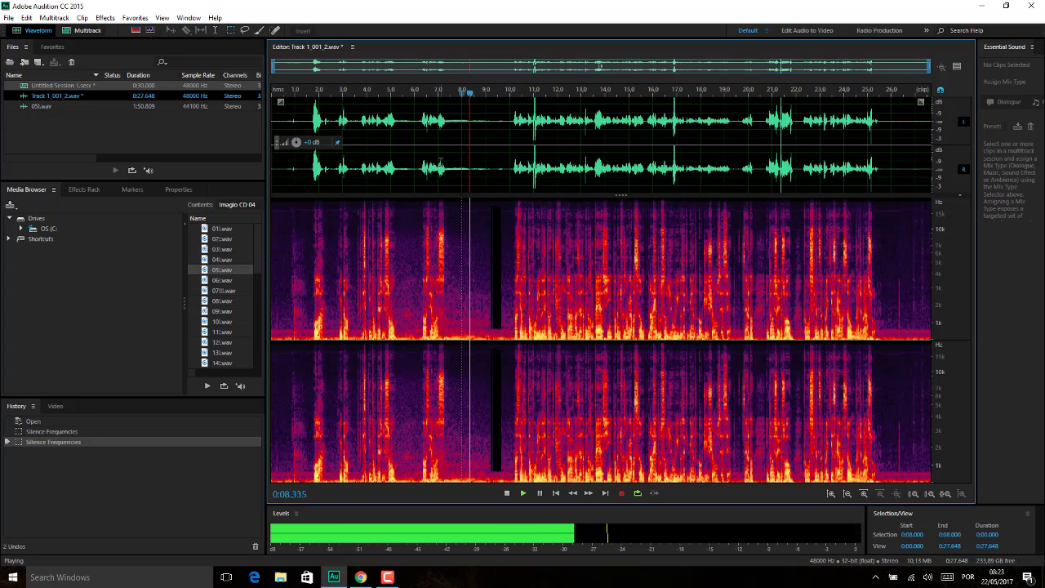
pyautogui.press('space')
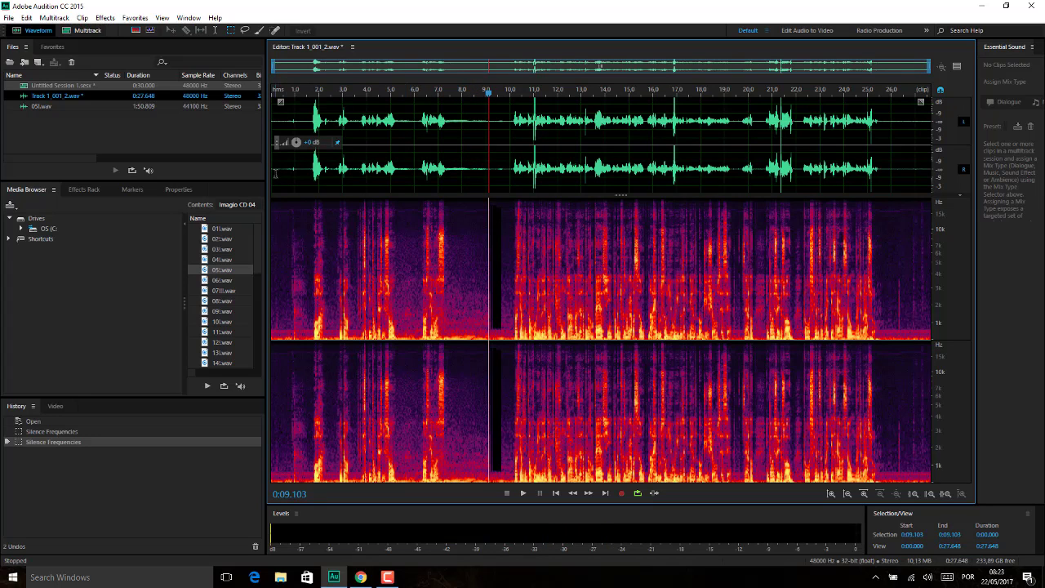
# Select the track from about 0.18 s to its end and open the Adaptive Noise Reduction effect for it
pyautogui.moveTo(276, 173); pyautogui.dragTo(948, 192)
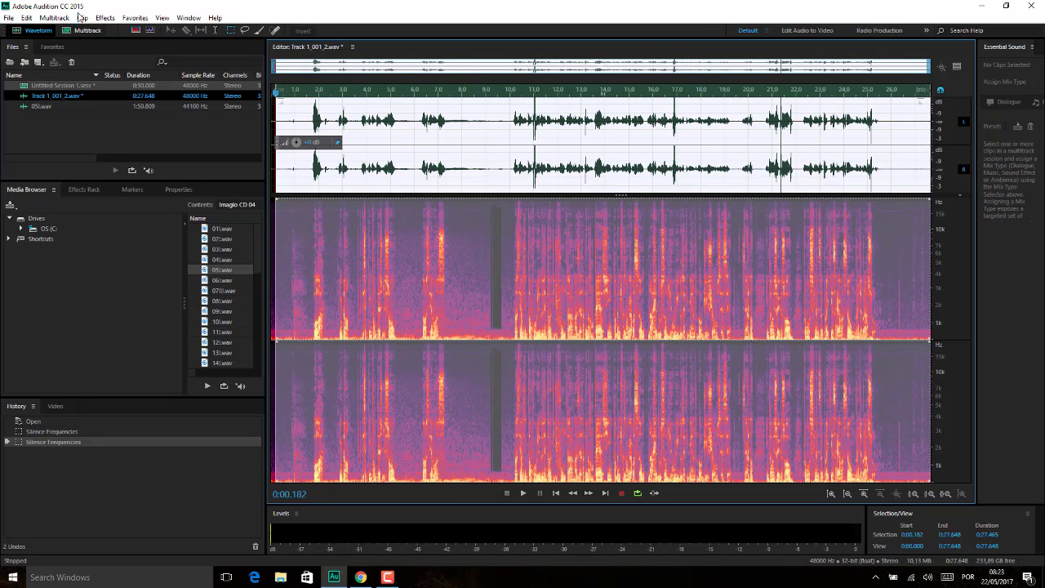
pyautogui.click(104, 18)
pyautogui.moveTo(119, 210)
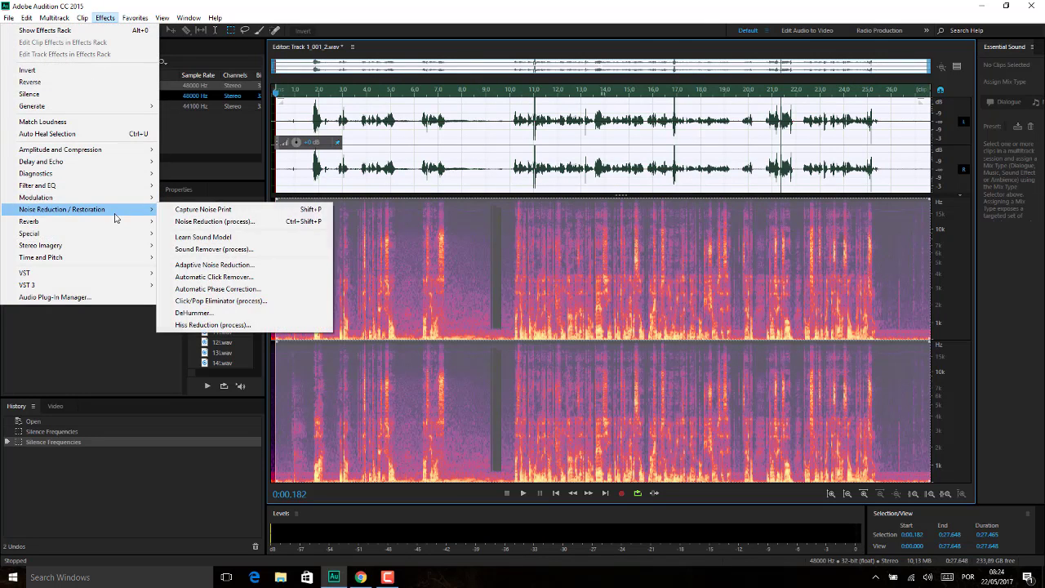
pyautogui.click(255, 268)
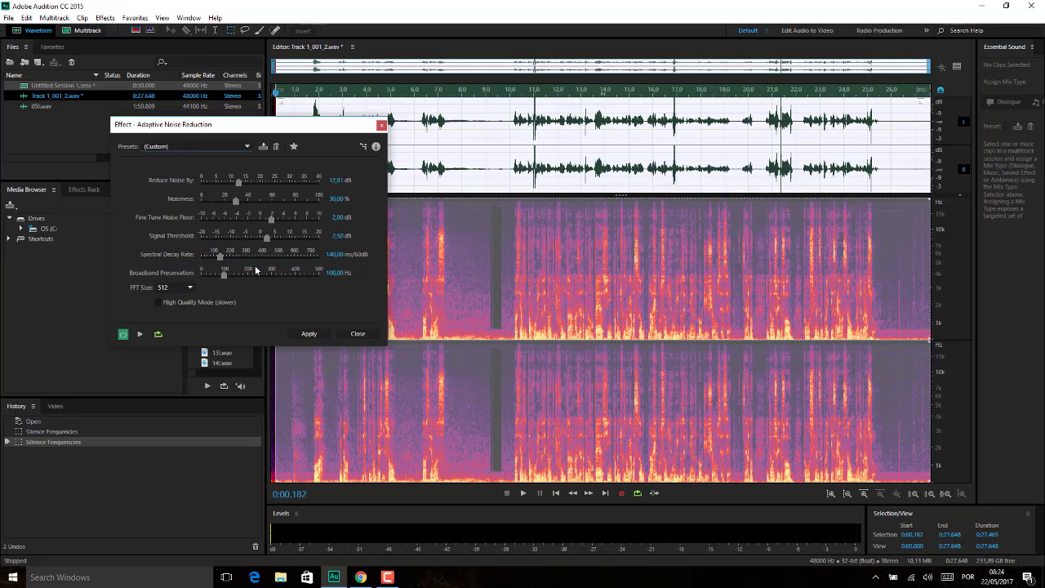
# Preview Adaptive Noise Reduction on the selection with its current custom settings, leaving the noisiness as it is
pyautogui.click(140, 335)
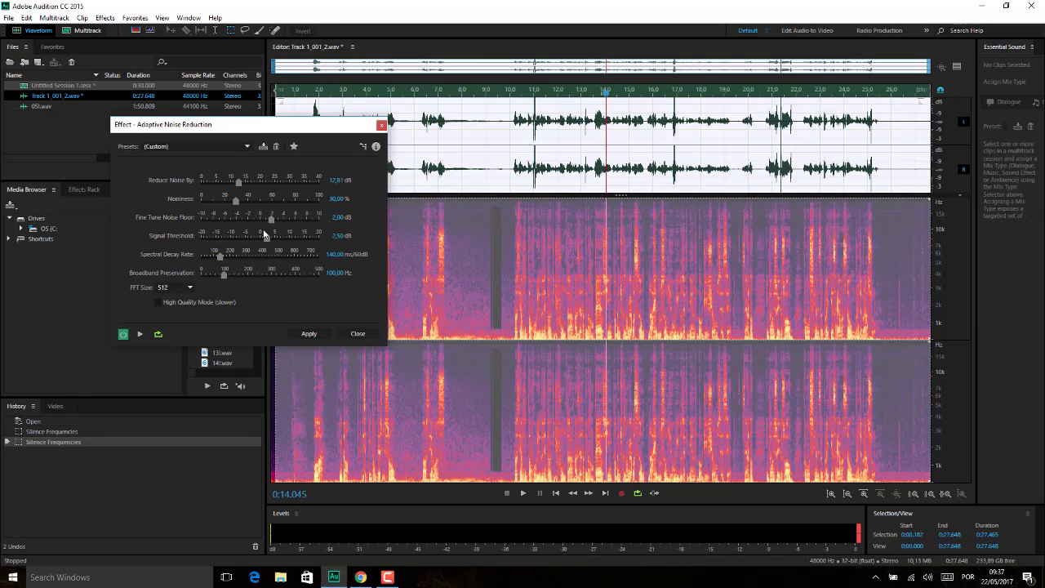
pyautogui.click(139, 334)
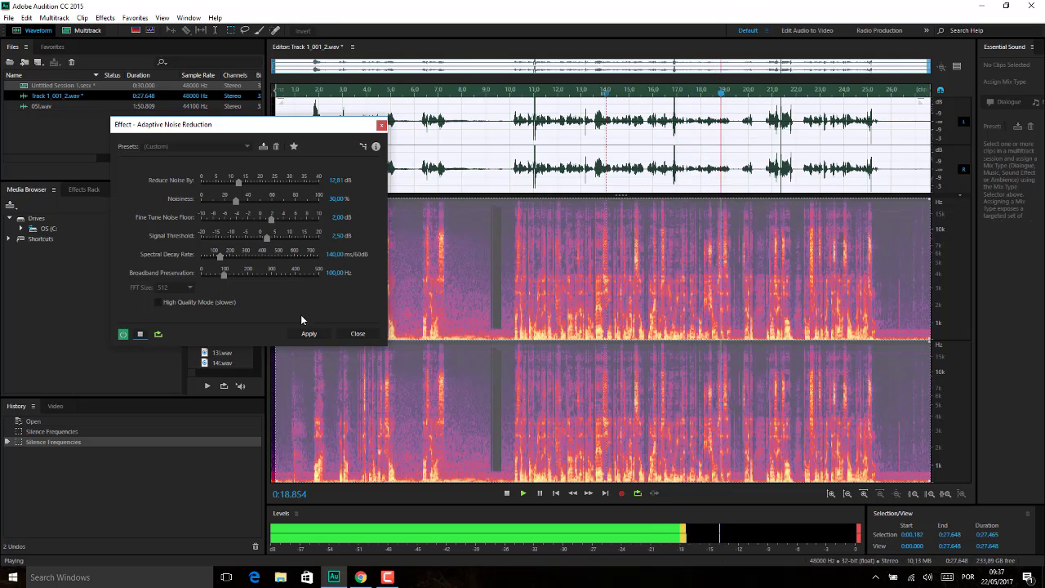
pyautogui.press('space')
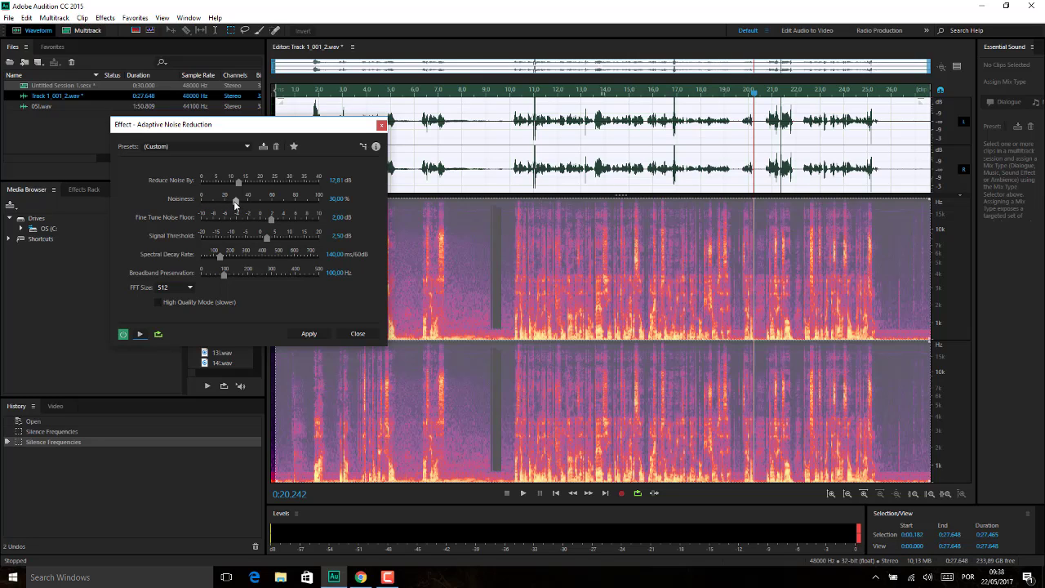
pyautogui.click(334, 200)
pyautogui.press('Return')
# During preview, try the Spectral Decay Rate at 20 and 750 ms/60dB, settling at about 282 ms/60dB
pyautogui.click(140, 335)
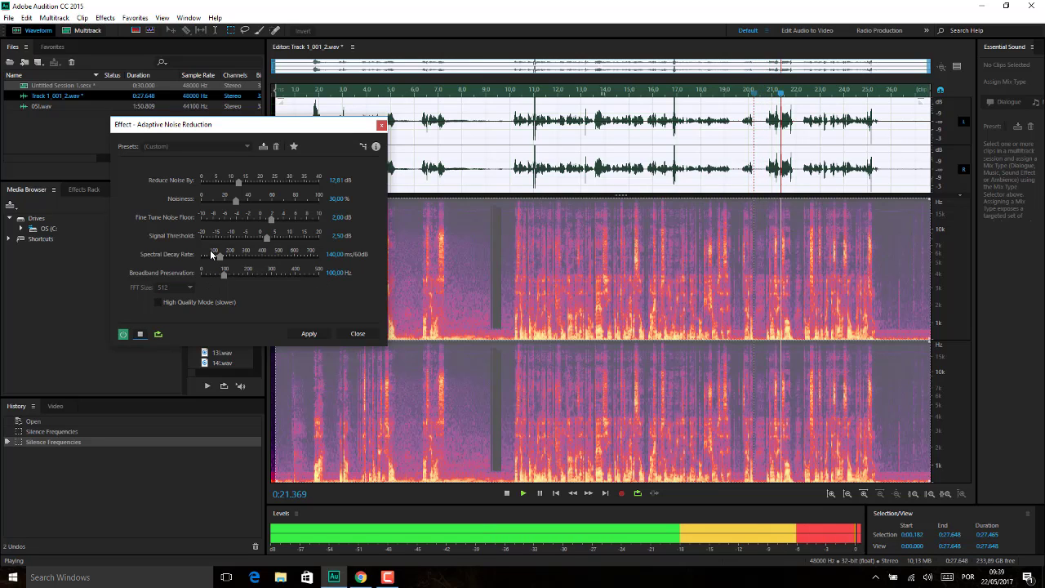
pyautogui.moveTo(219, 257); pyautogui.dragTo(192, 259)
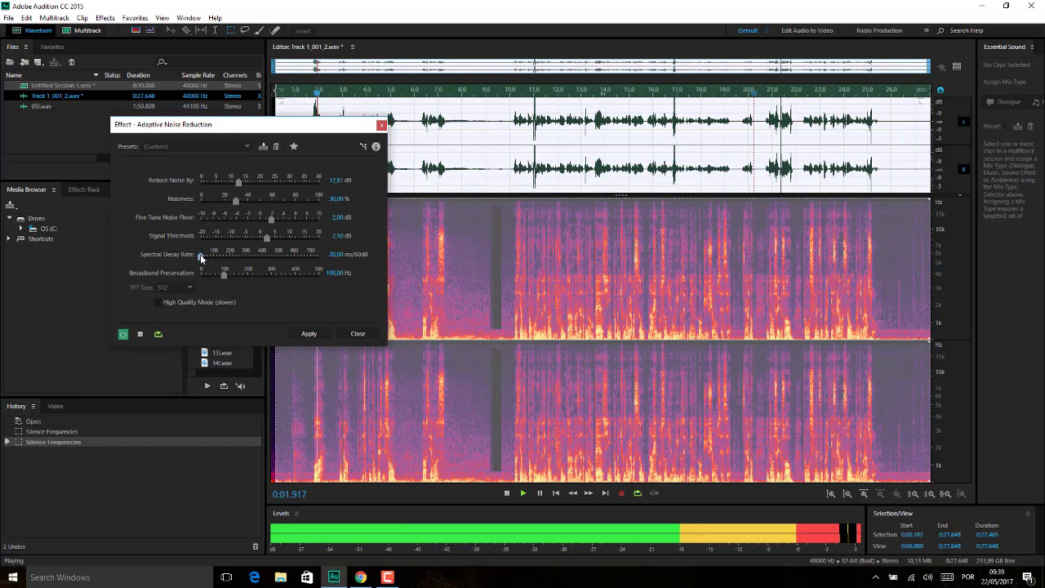
pyautogui.moveTo(201, 258); pyautogui.dragTo(318, 255)
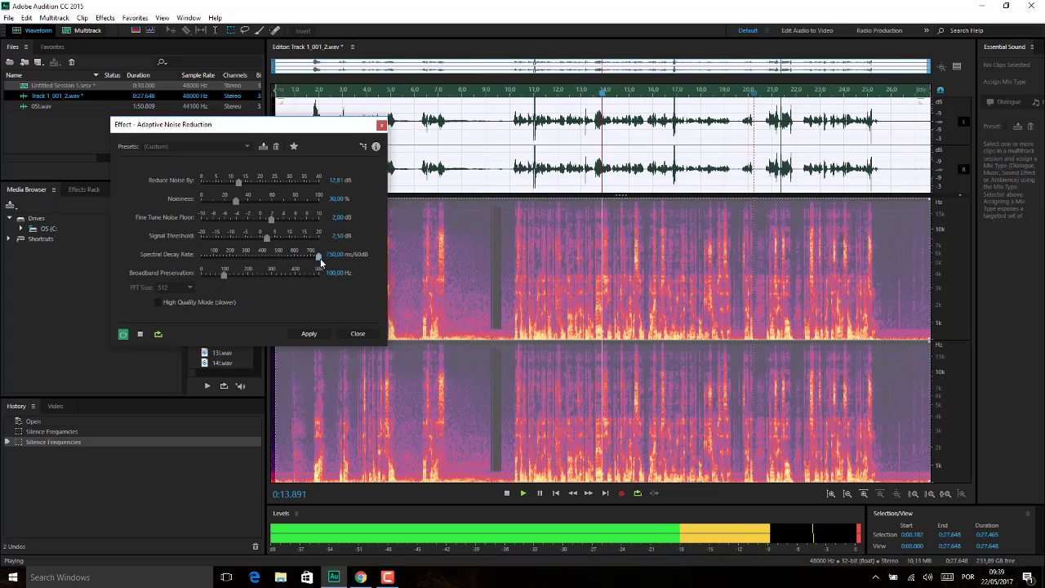
pyautogui.moveTo(319, 255); pyautogui.dragTo(243, 261)
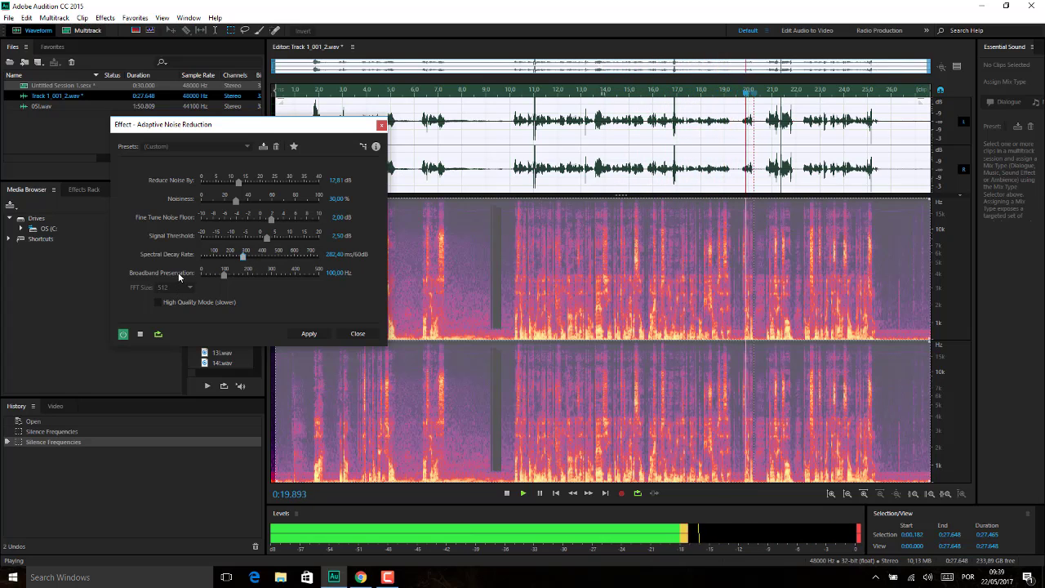
pyautogui.click(140, 335)
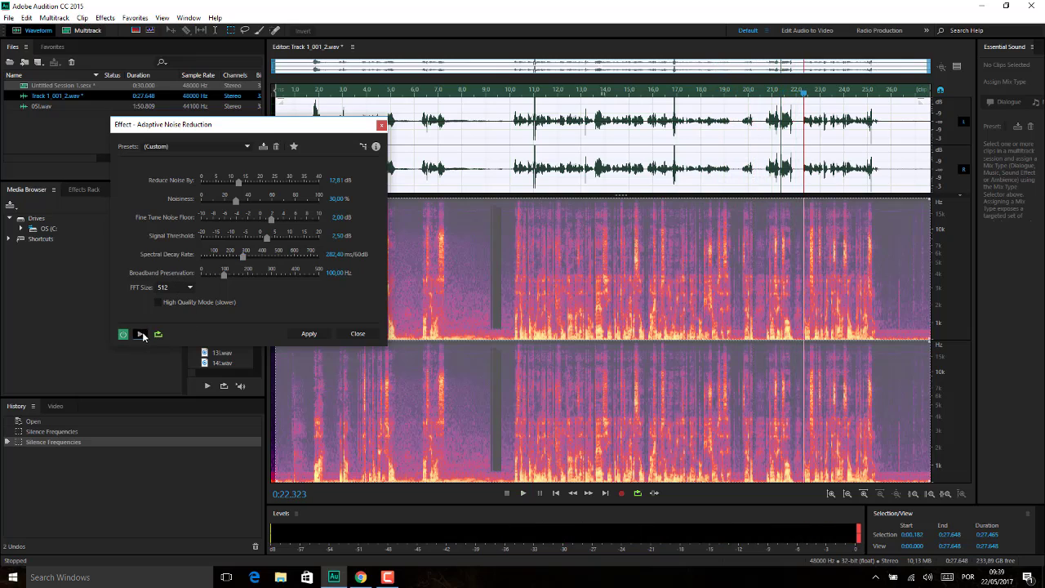
# Try an FFT size of 16384 in Adaptive Noise Reduction and preview the sound
pyautogui.click(188, 288)
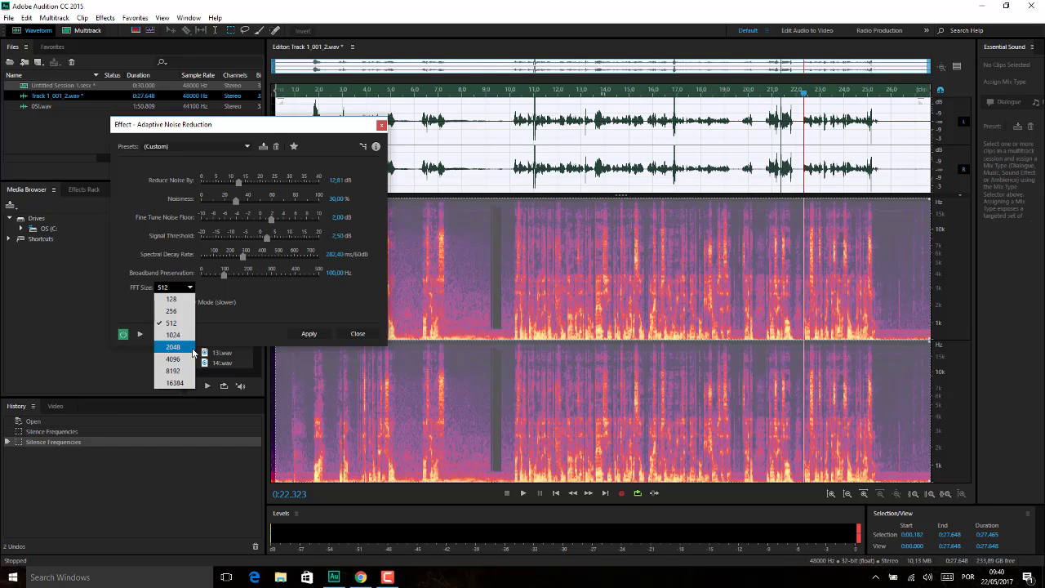
pyautogui.click(175, 382)
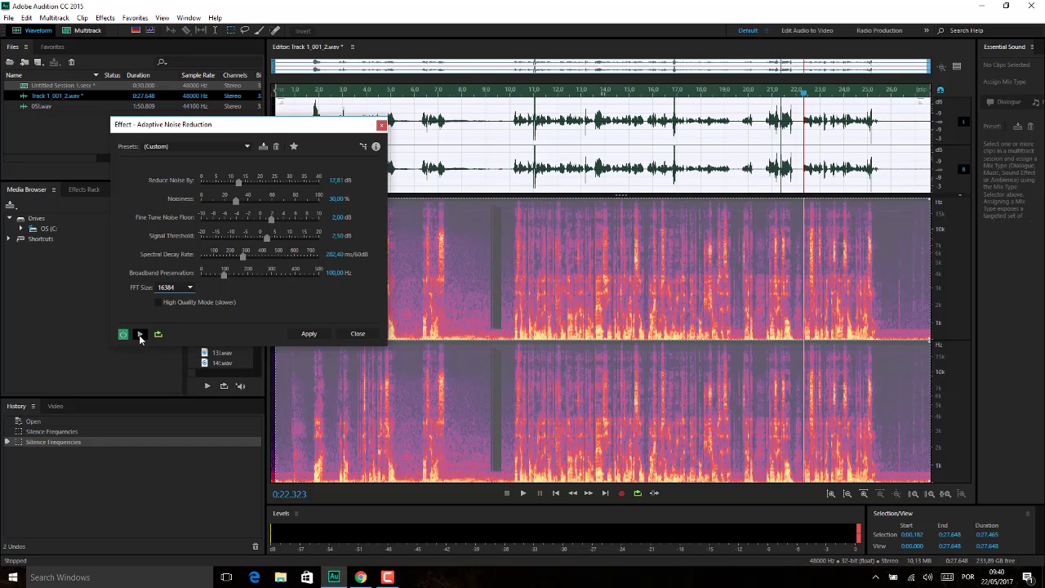
pyautogui.click(140, 335)
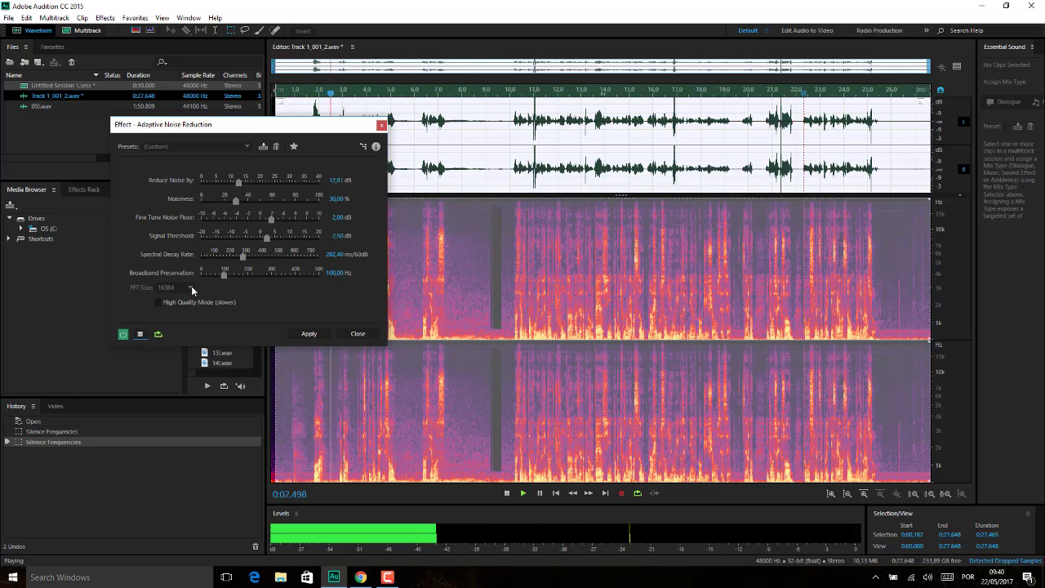
pyautogui.click(142, 333)
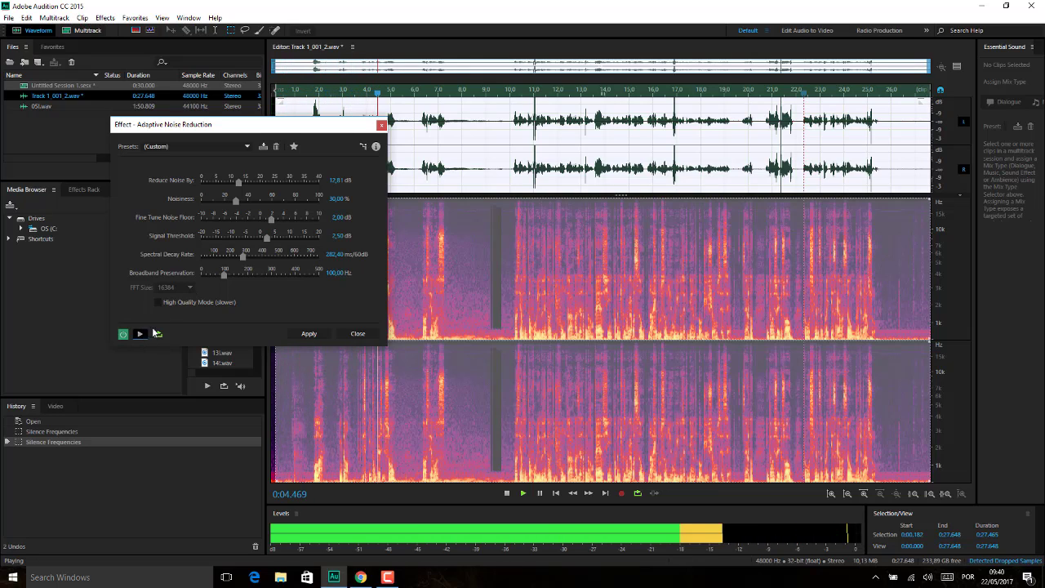
# Set the FFT size back to 512 and preview the noise reduction again
pyautogui.click(181, 288)
pyautogui.click(174, 325)
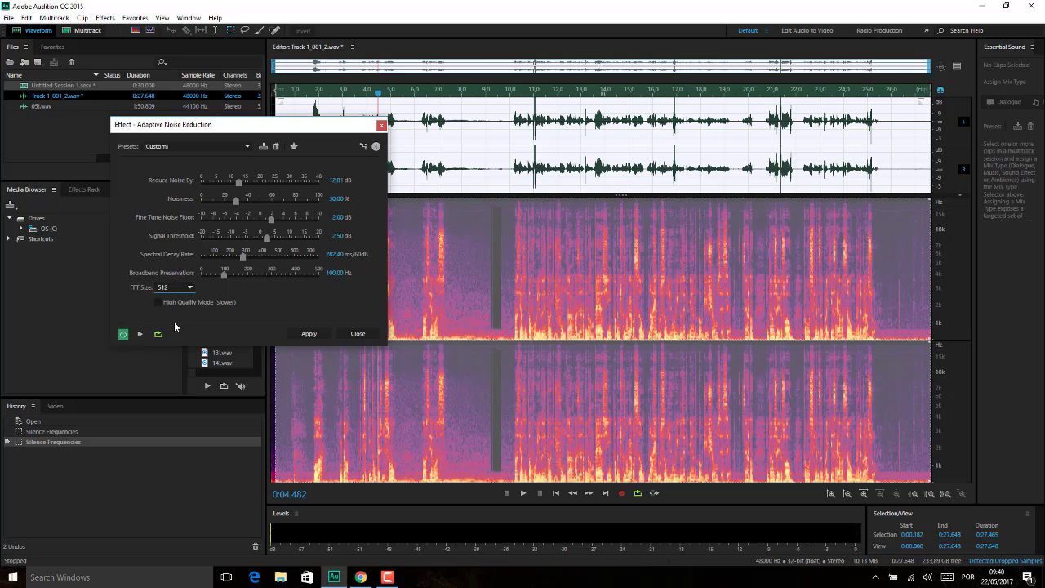
pyautogui.click(139, 333)
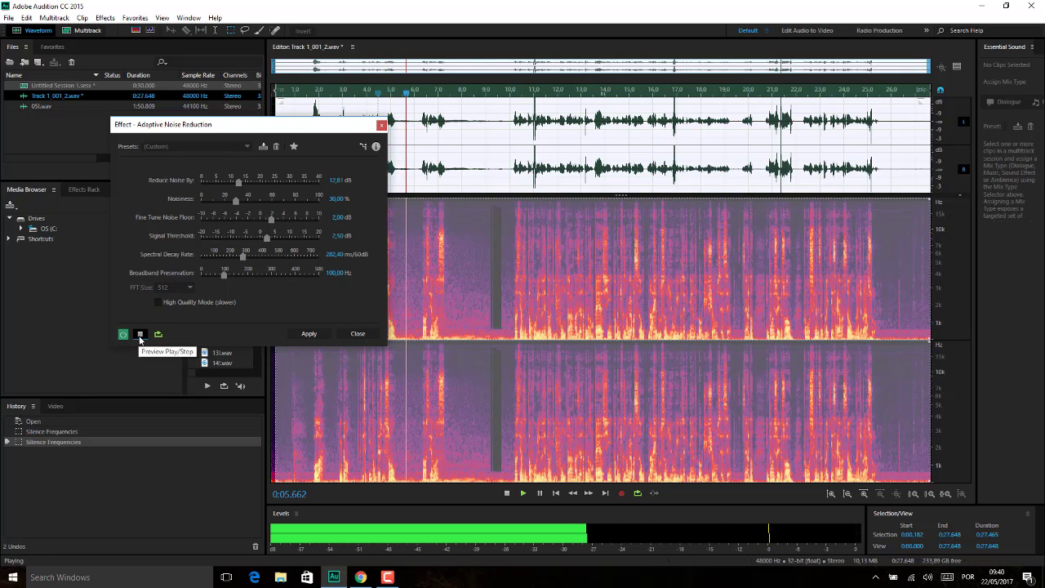
pyautogui.click(140, 333)
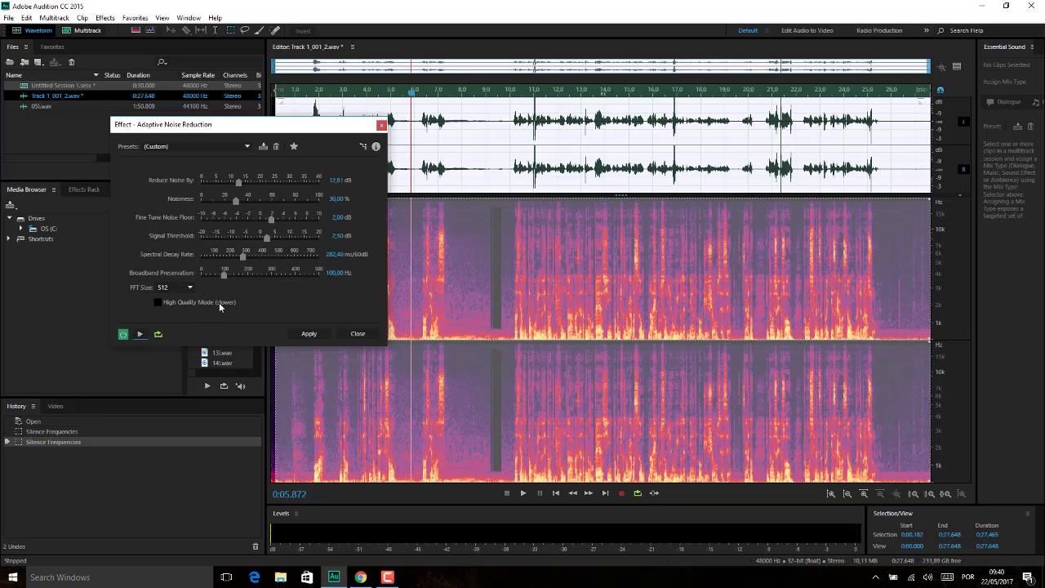
# Choose the Heavy Noise Reduction preset, preview it, and apply Adaptive Noise Reduction to the selection
pyautogui.click(245, 148)
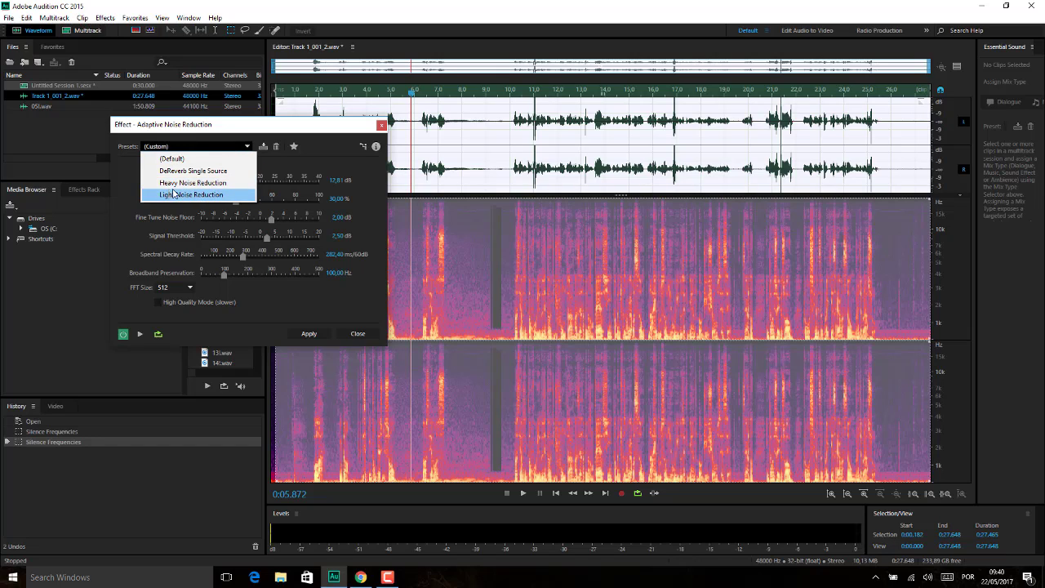
pyautogui.click(207, 184)
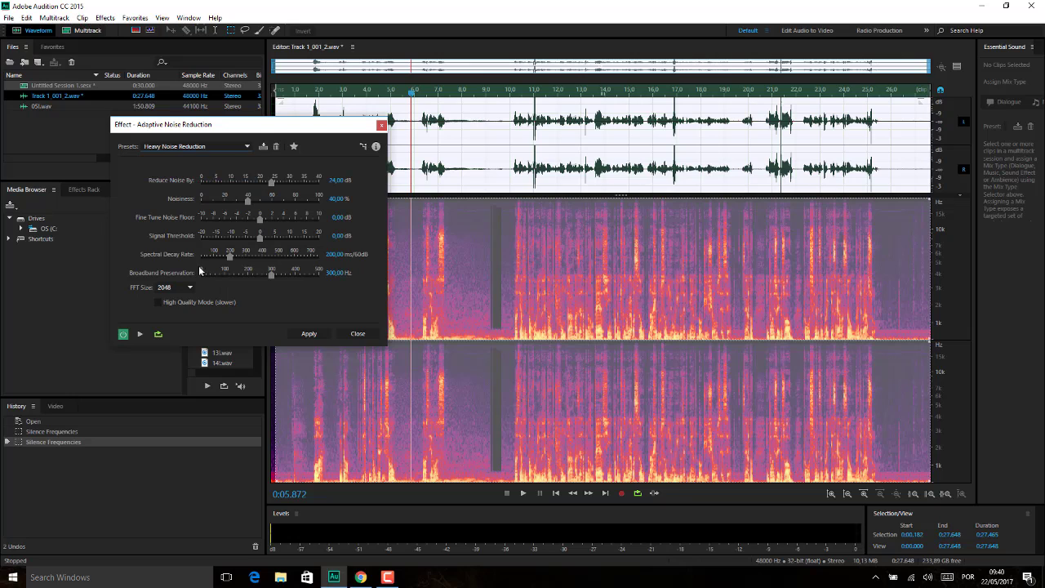
pyautogui.click(141, 334)
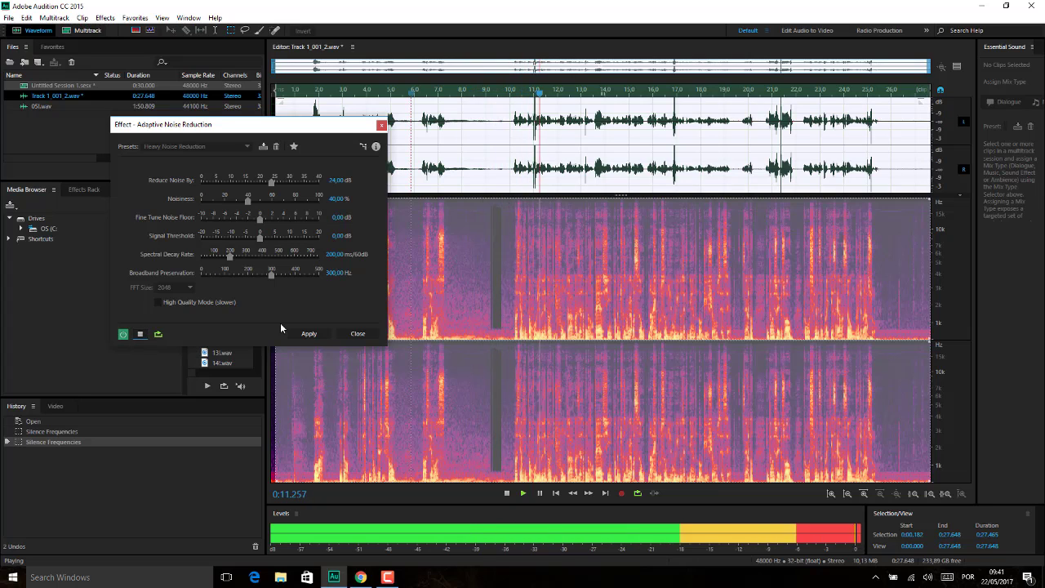
pyautogui.click(309, 333)
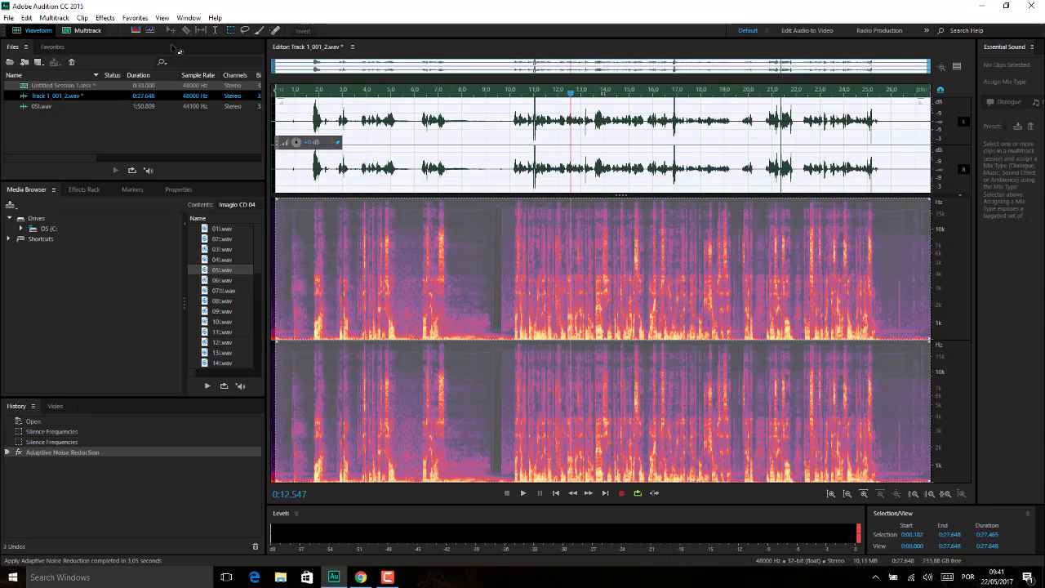
# Open Automatic Click Remover for the selected audio and preview it while raising the Threshold to about 85
pyautogui.click(107, 20)
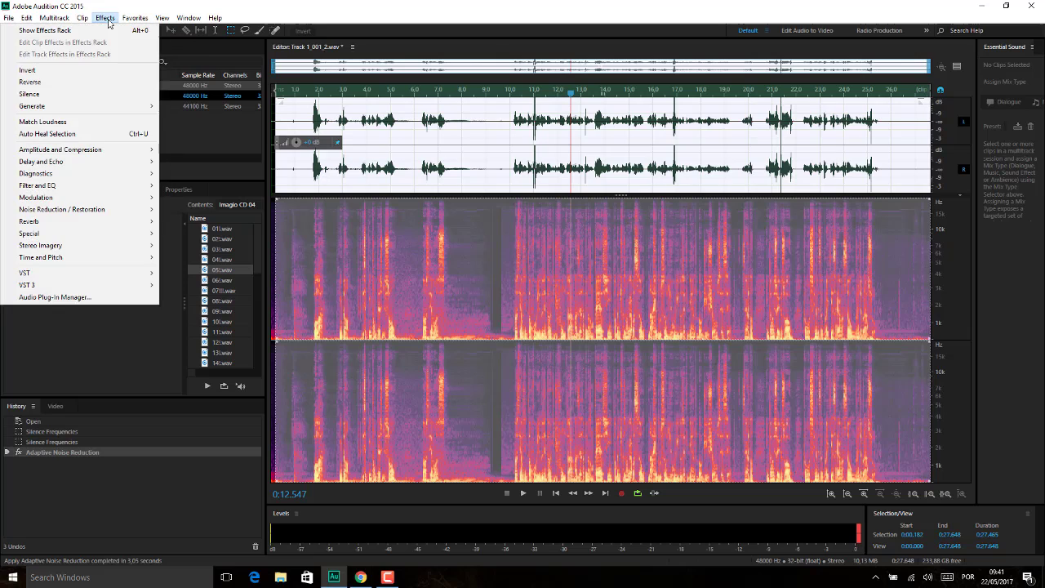
pyautogui.moveTo(100, 210)
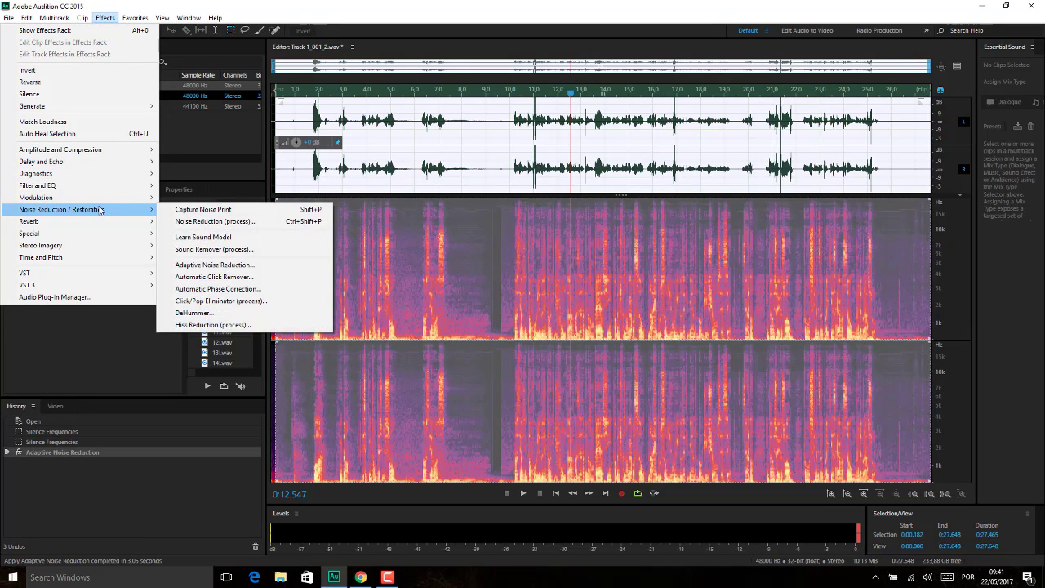
pyautogui.click(237, 281)
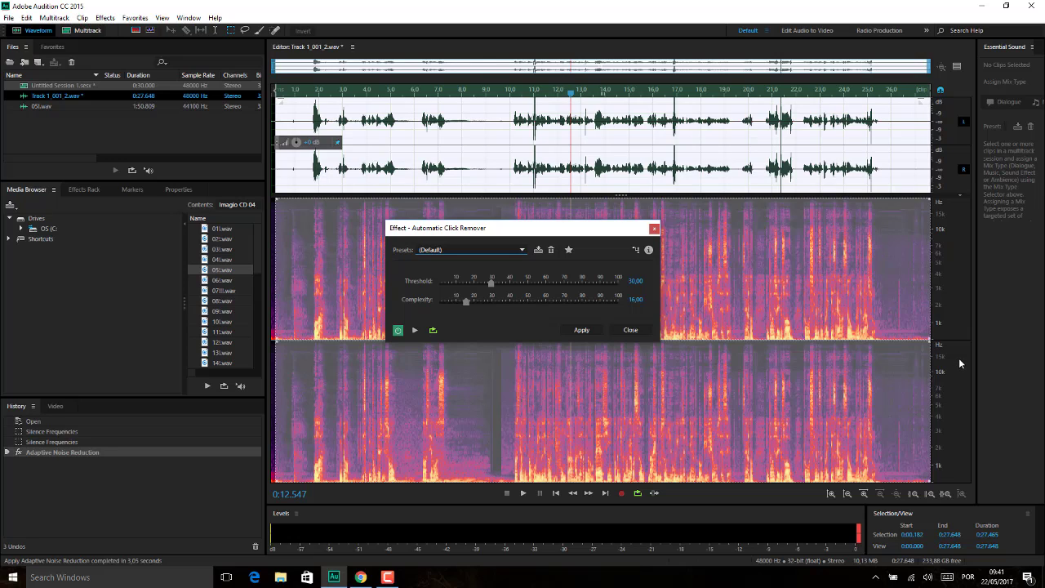
pyautogui.click(418, 330)
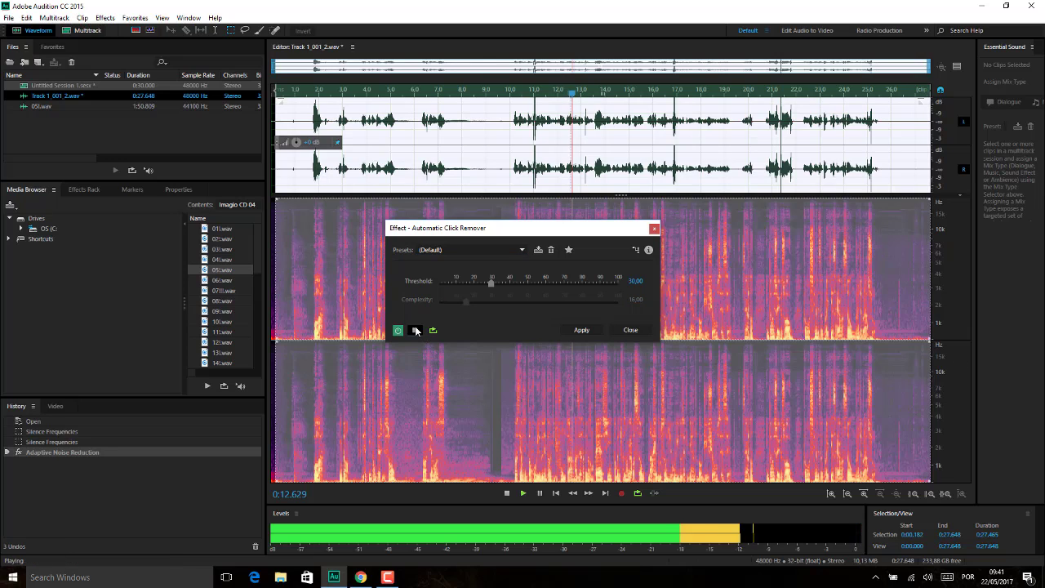
pyautogui.moveTo(492, 282); pyautogui.dragTo(593, 290)
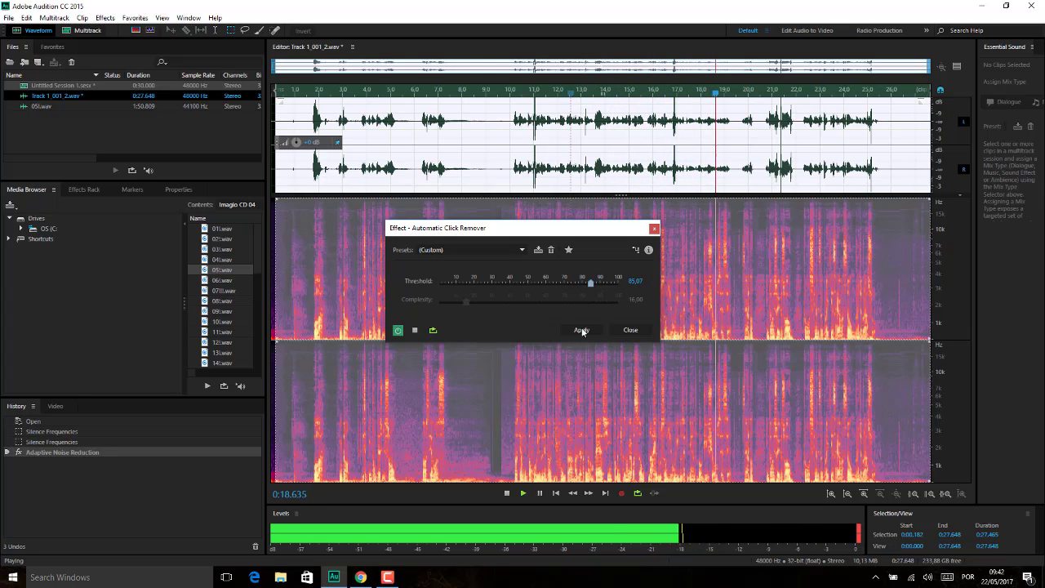
pyautogui.click(417, 330)
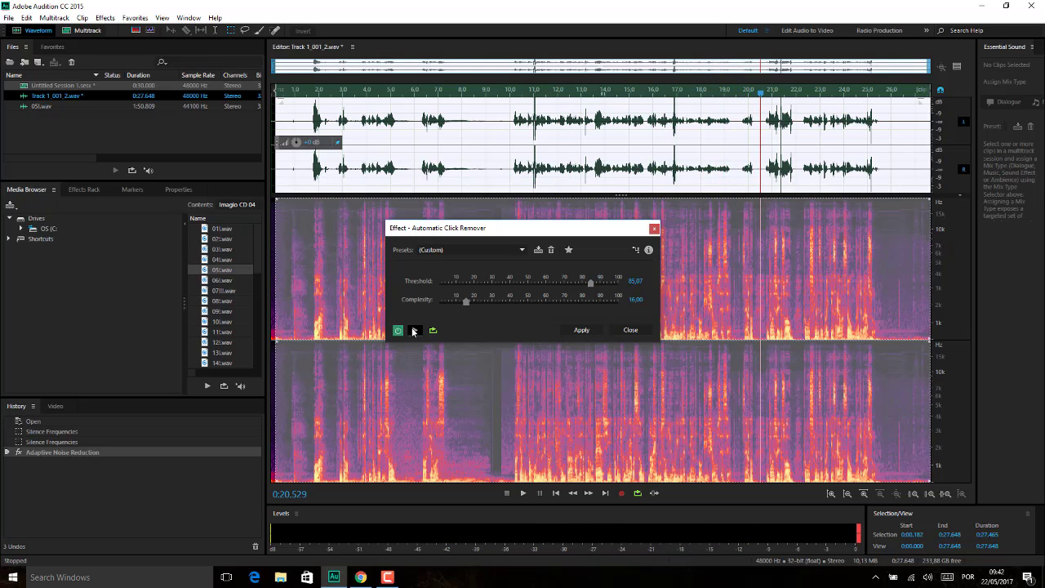
# Set the Click Remover's Threshold to 30 and Complexity to about 74, preview the sound, and apply the effect
pyautogui.moveTo(465, 301); pyautogui.dragTo(478, 301)
pyautogui.moveTo(590, 282); pyautogui.dragTo(522, 282)
pyautogui.moveTo(506, 300); pyautogui.dragTo(572, 307)
pyautogui.click(415, 330)
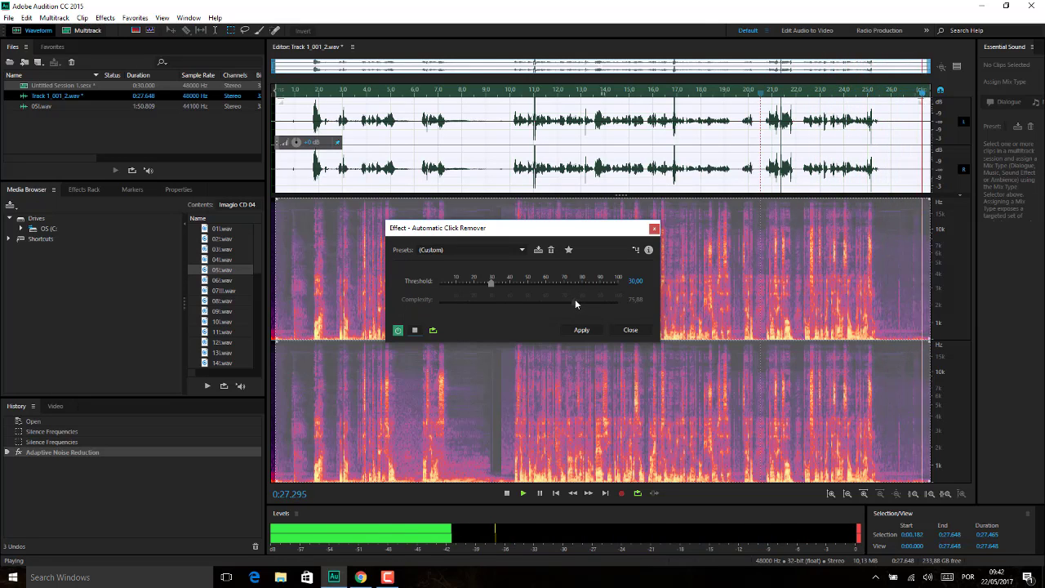
pyautogui.click(582, 330)
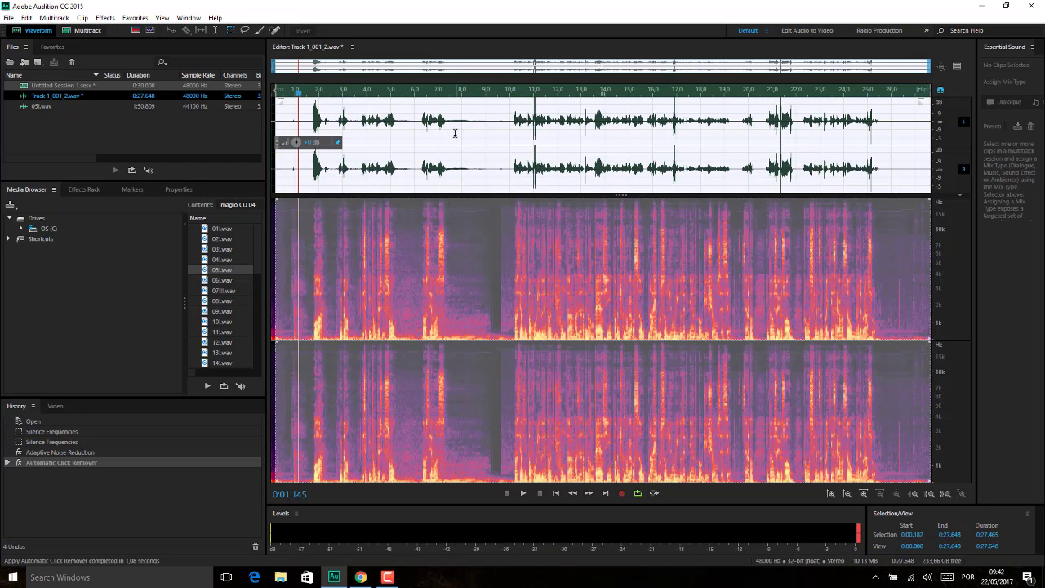
# Mark the quiet gap from about 5.2 to 6.0 s in the waveform and clear the time selection
pyautogui.moveTo(454, 140); pyautogui.dragTo(506, 135)
pyautogui.moveTo(395, 135); pyautogui.dragTo(414, 135)
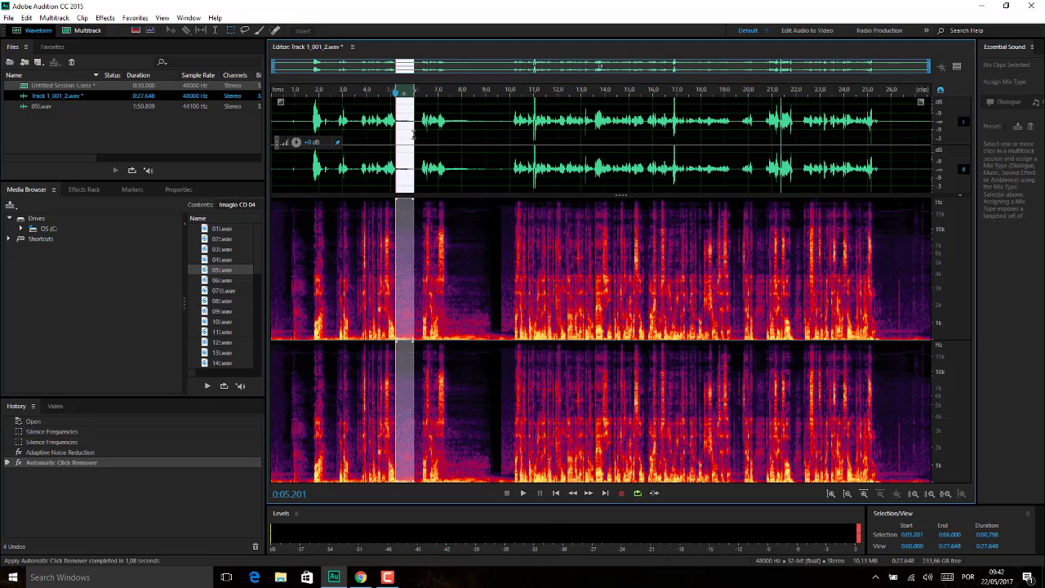
pyautogui.click(353, 173)
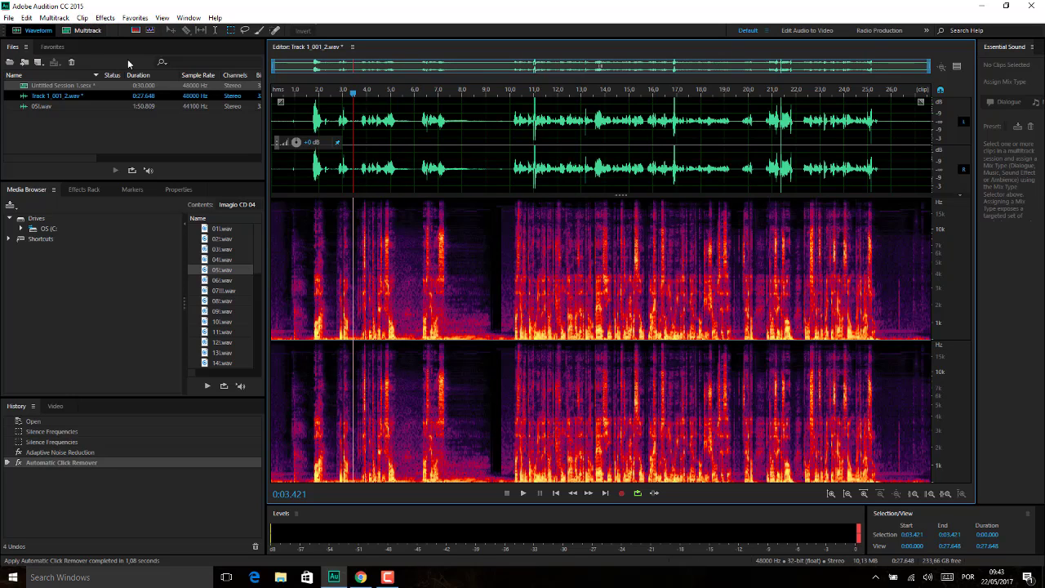
# Open Automatic Phase Correction, place the playhead at about 19.5 s, and move the dialog away from the middle of the spectrogram
pyautogui.click(99, 18)
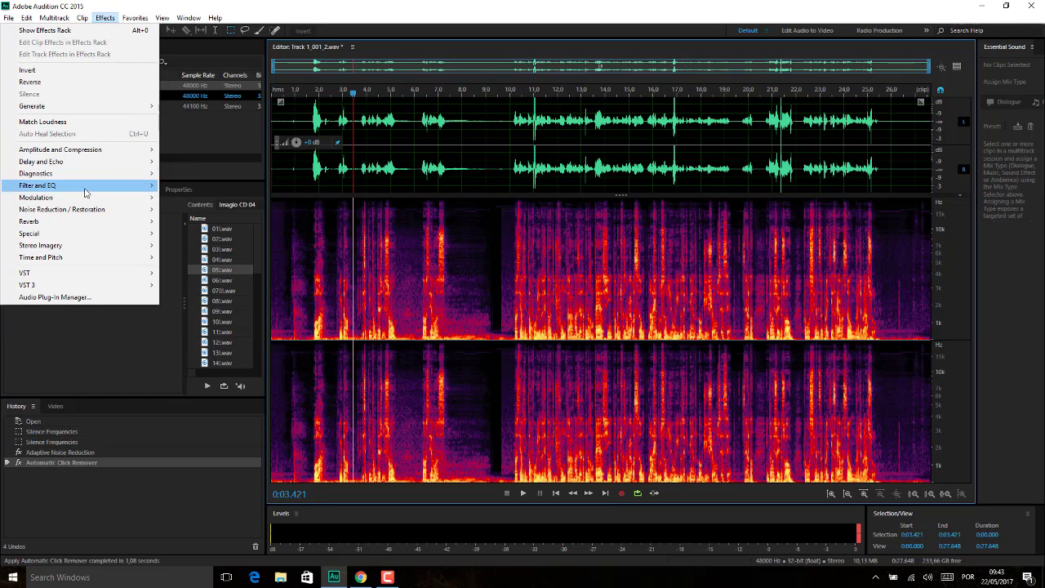
pyautogui.moveTo(88, 214)
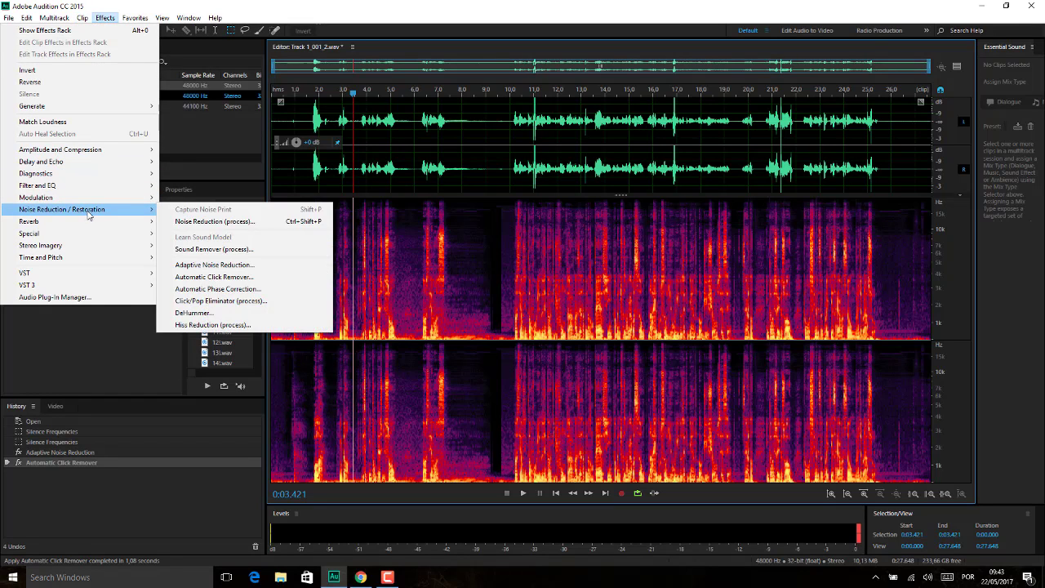
pyautogui.click(256, 292)
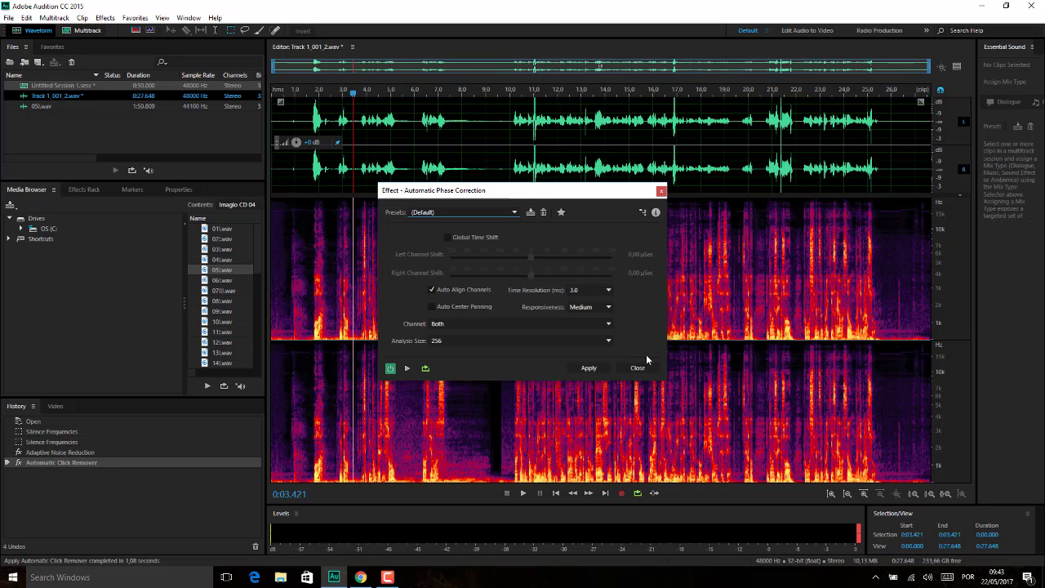
pyautogui.click(738, 302)
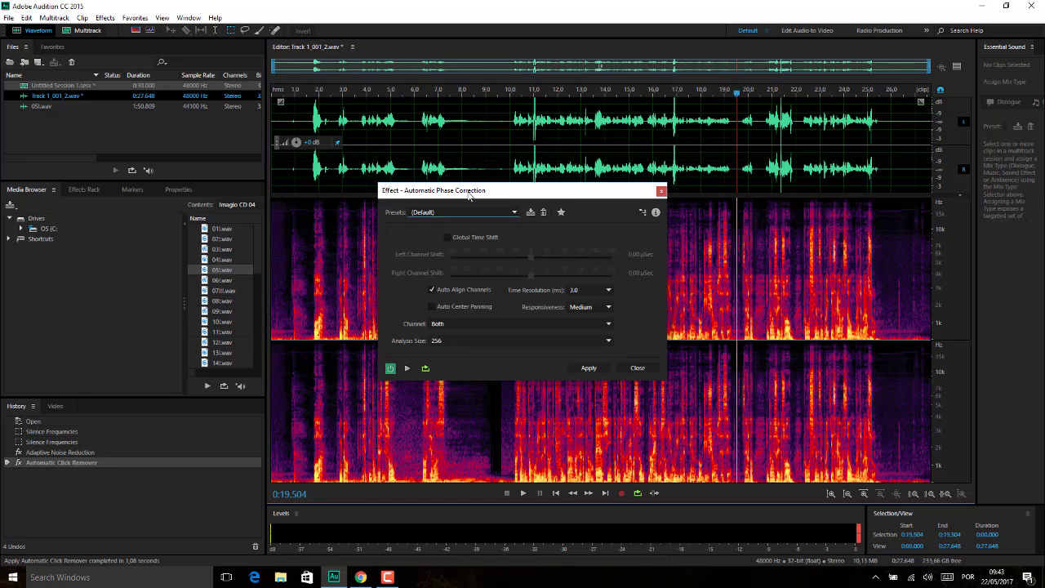
pyautogui.moveTo(539, 193); pyautogui.dragTo(330, 194)
pyautogui.moveTo(393, 190); pyautogui.dragTo(281, 215)
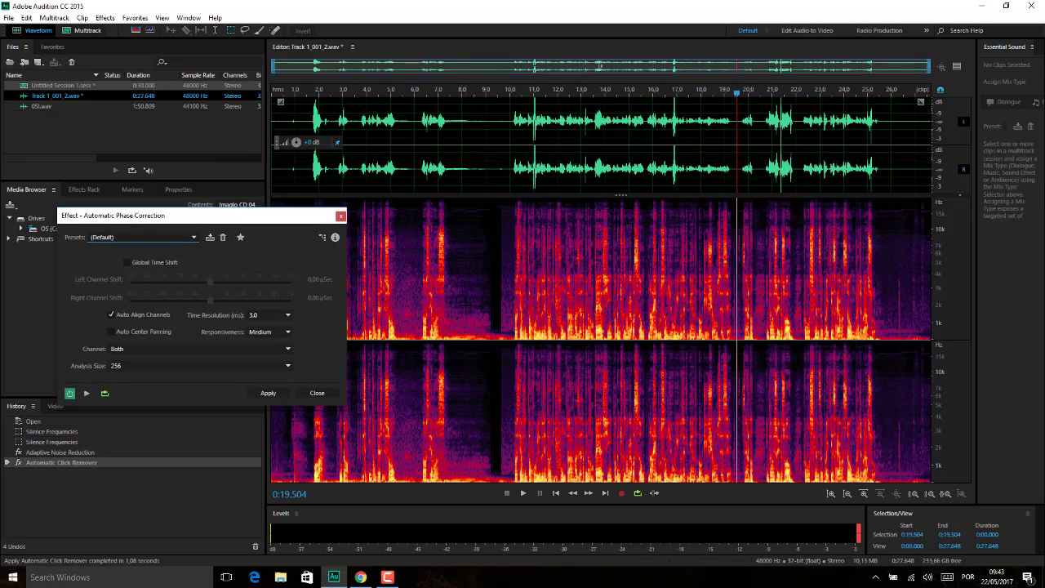
pyautogui.moveTo(208, 221); pyautogui.dragTo(295, 211)
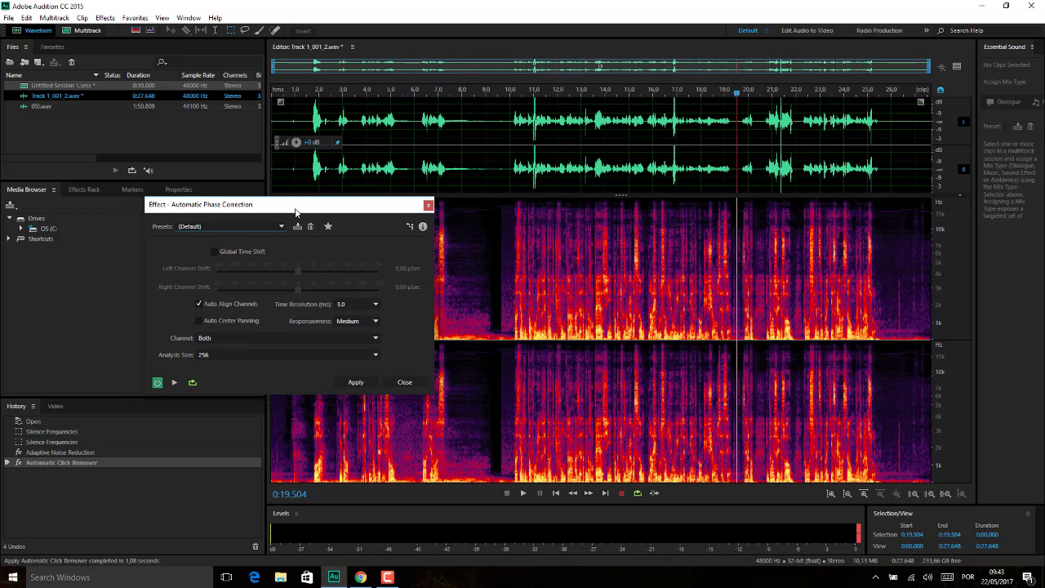
# Try Global Time Shift with a left channel shift of about 47 µs, turn it off, and enable Auto Center Panning
pyautogui.click(222, 253)
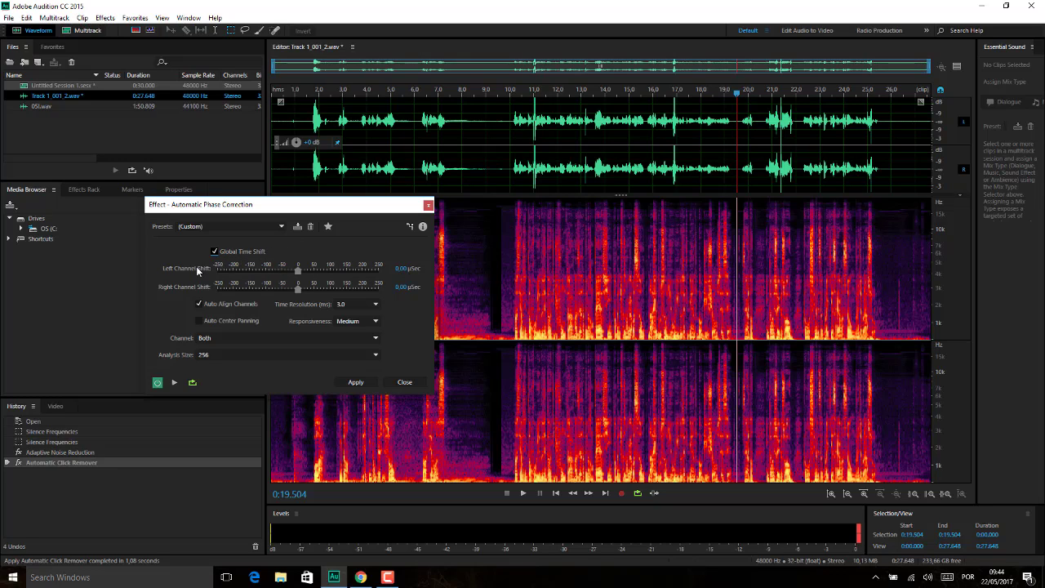
pyautogui.moveTo(298, 270)
pyautogui.mouseDown()
pyautogui.moveTo(270, 270)
pyautogui.moveTo(313, 271)
pyautogui.moveTo(299, 287)
pyautogui.mouseUp()
pyautogui.click(240, 251)
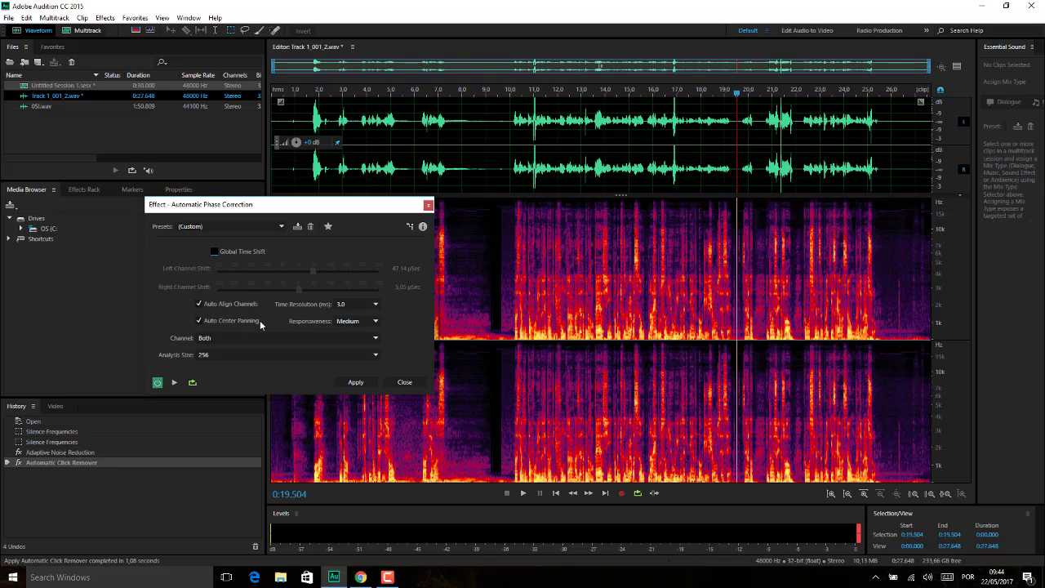
# Examine the available Time Resolution, Responsiveness and Channel options of Automatic Phase Correction without changing them
pyautogui.click(375, 306)
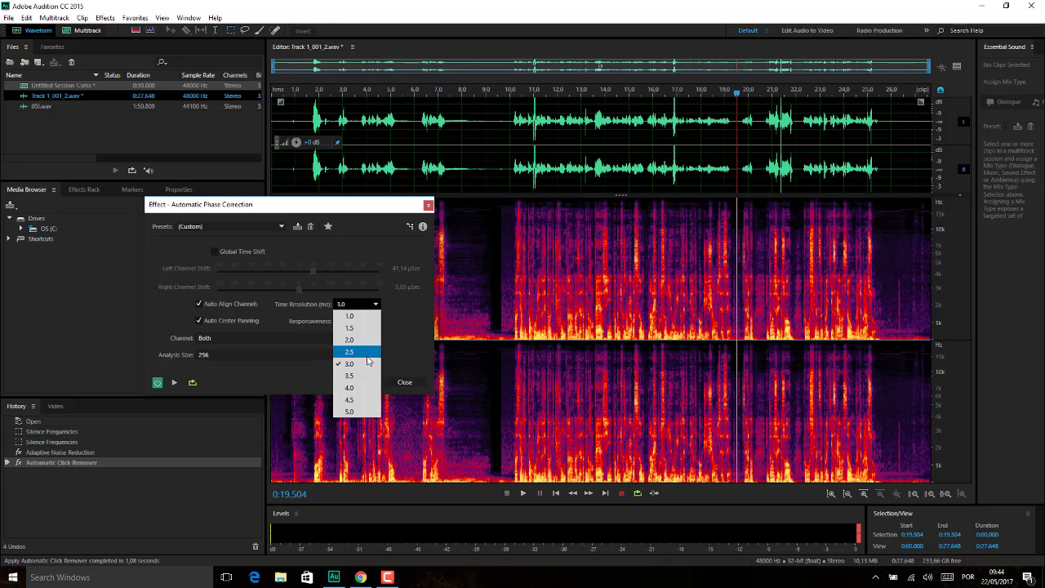
pyautogui.click(409, 328)
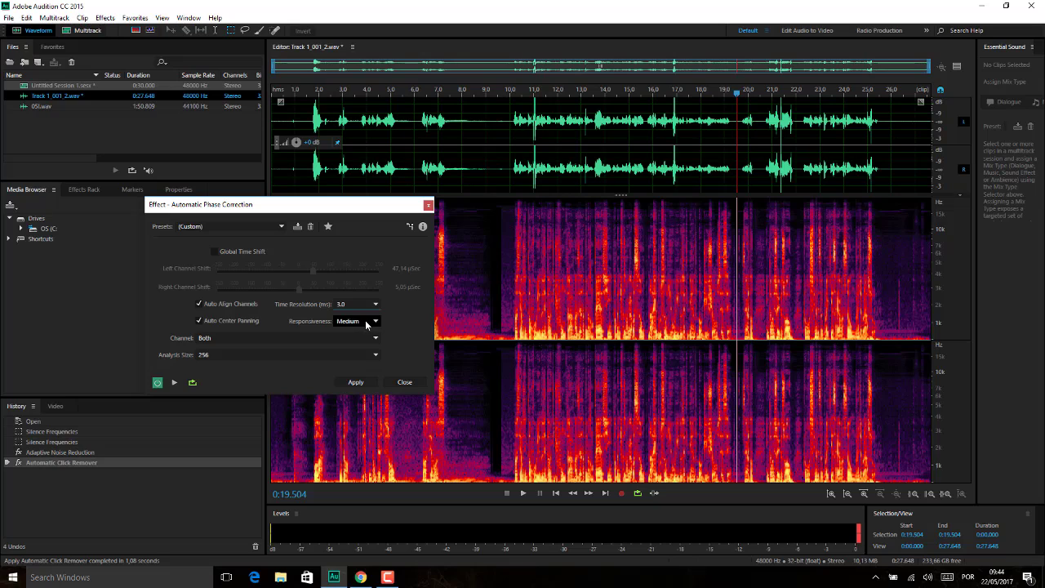
pyautogui.click(366, 323)
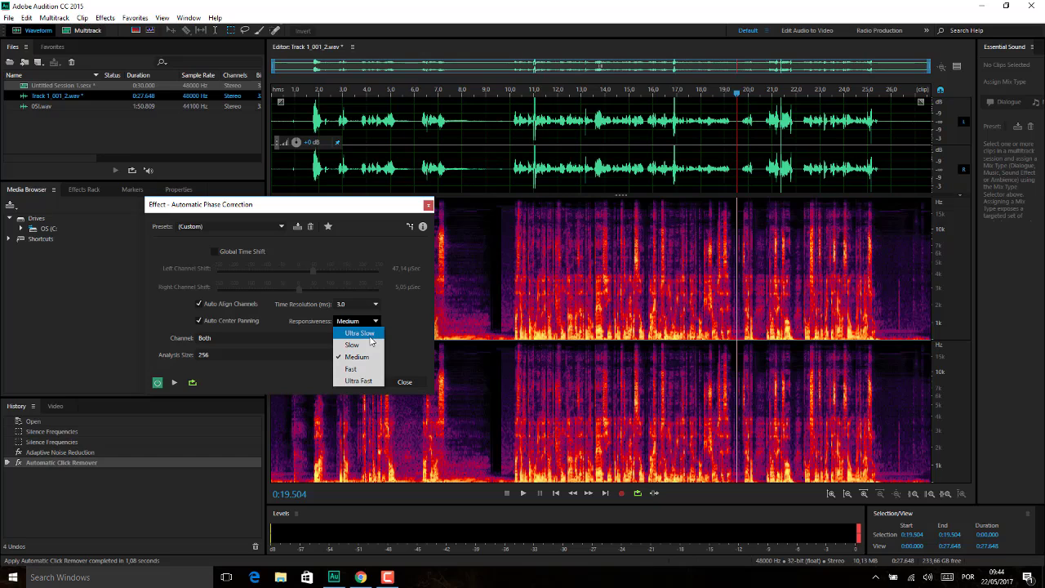
pyautogui.click(130, 324)
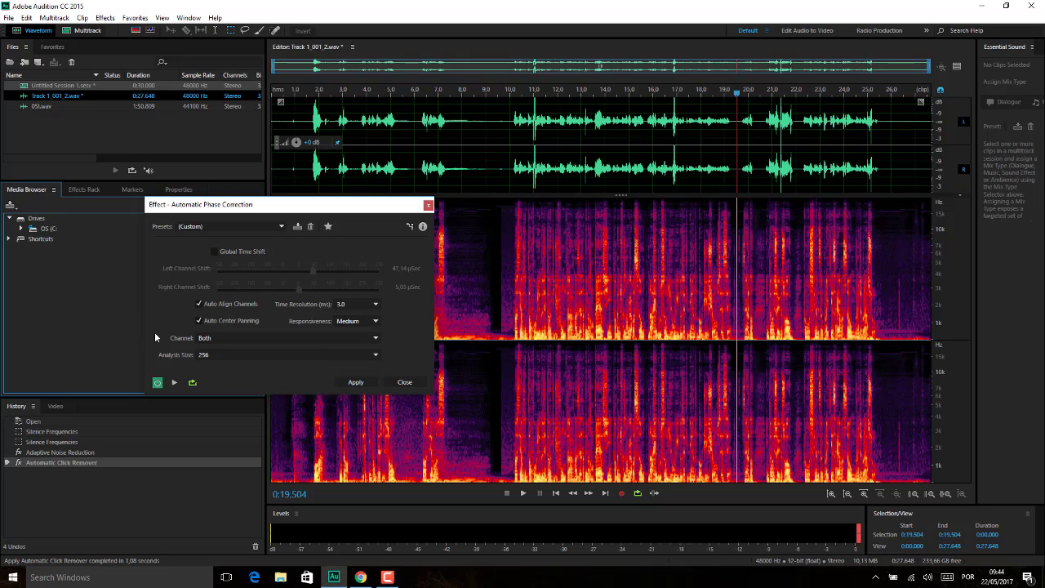
pyautogui.click(308, 341)
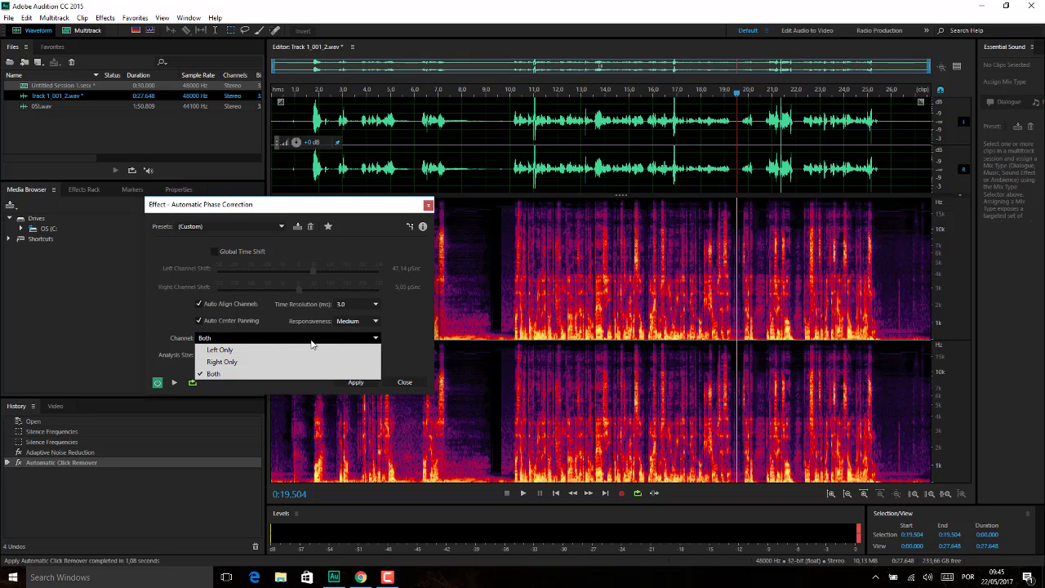
pyautogui.click(311, 337)
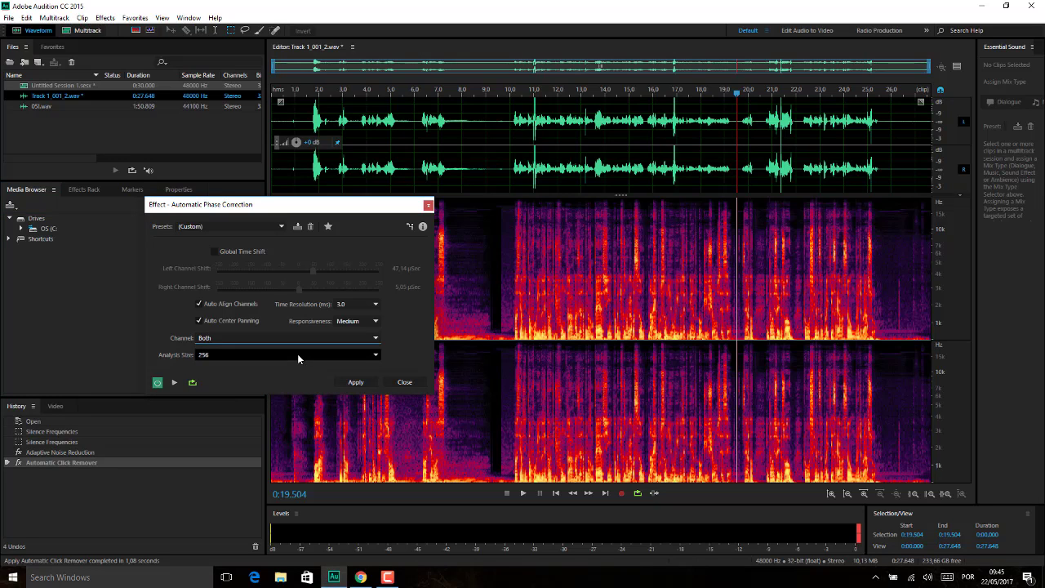
# Set the Analysis Size to 1024, preview the sound, and apply Automatic Phase Correction to the whole file
pyautogui.click(299, 356)
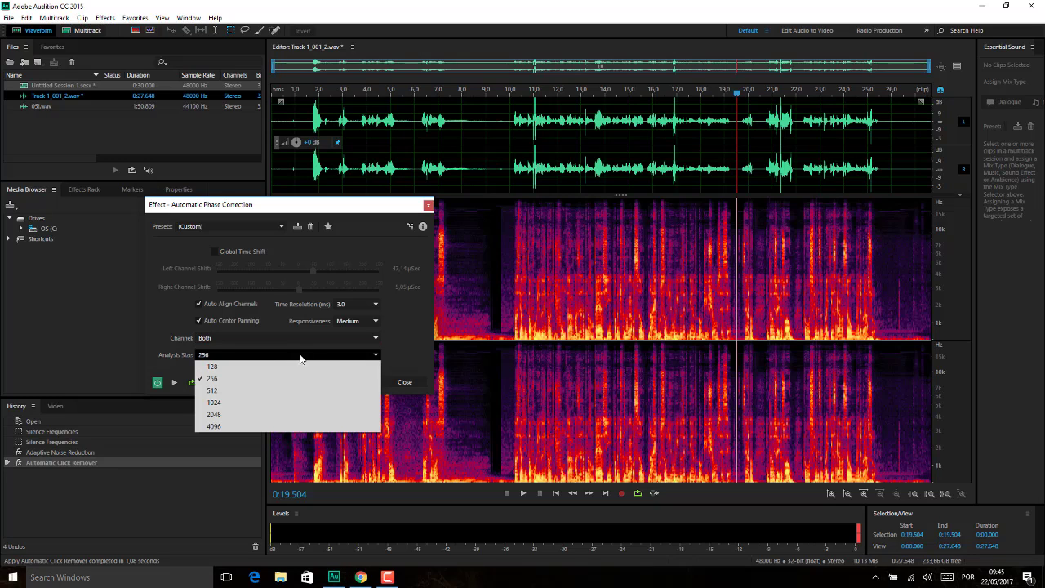
pyautogui.click(233, 403)
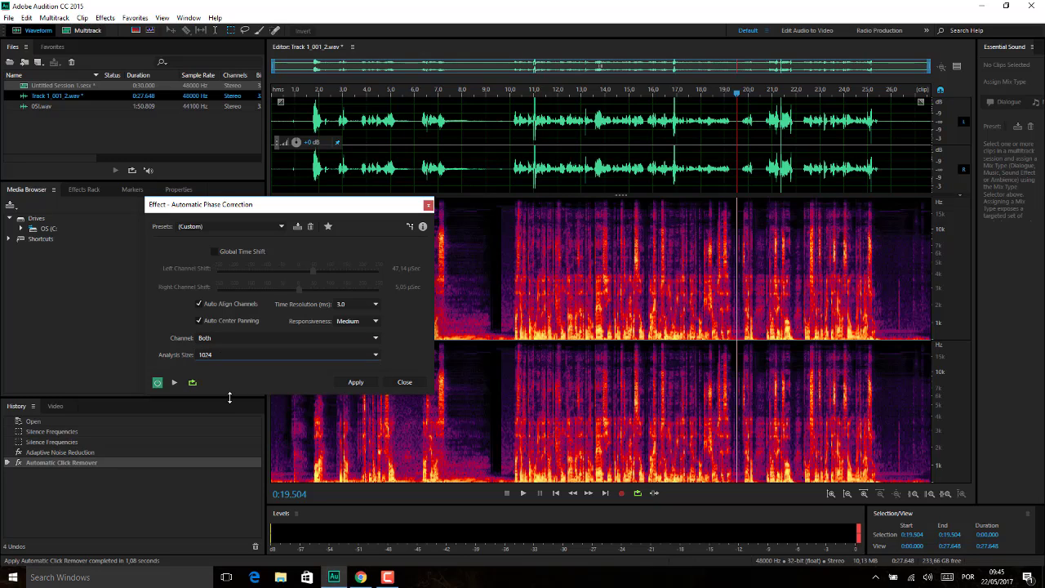
pyautogui.click(175, 384)
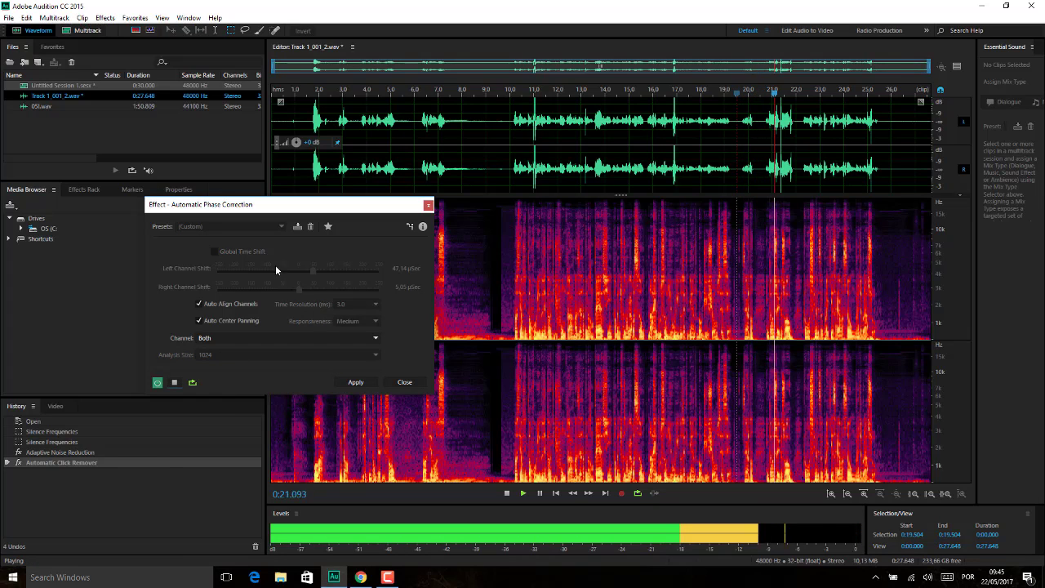
pyautogui.click(358, 383)
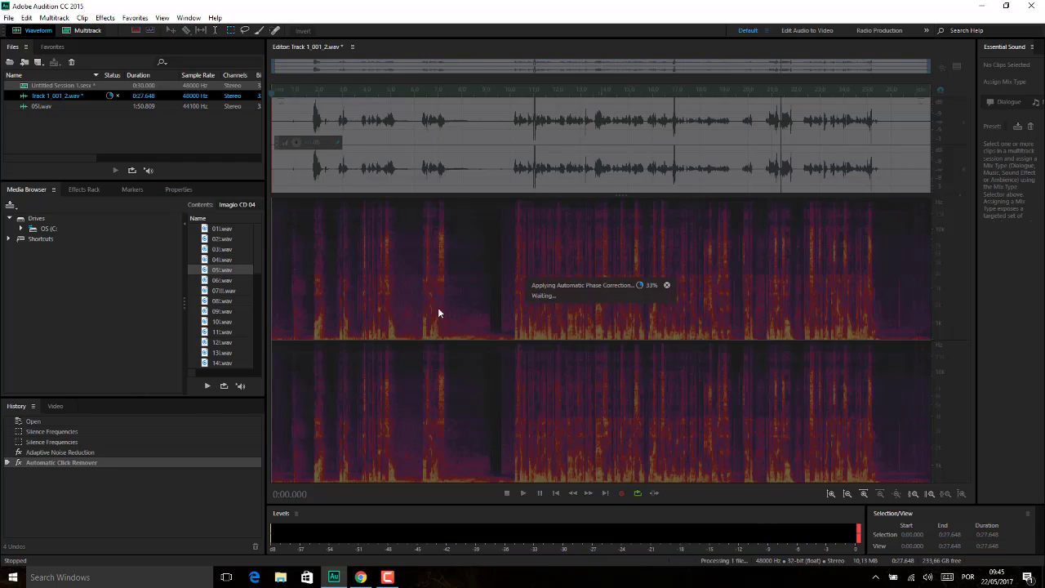